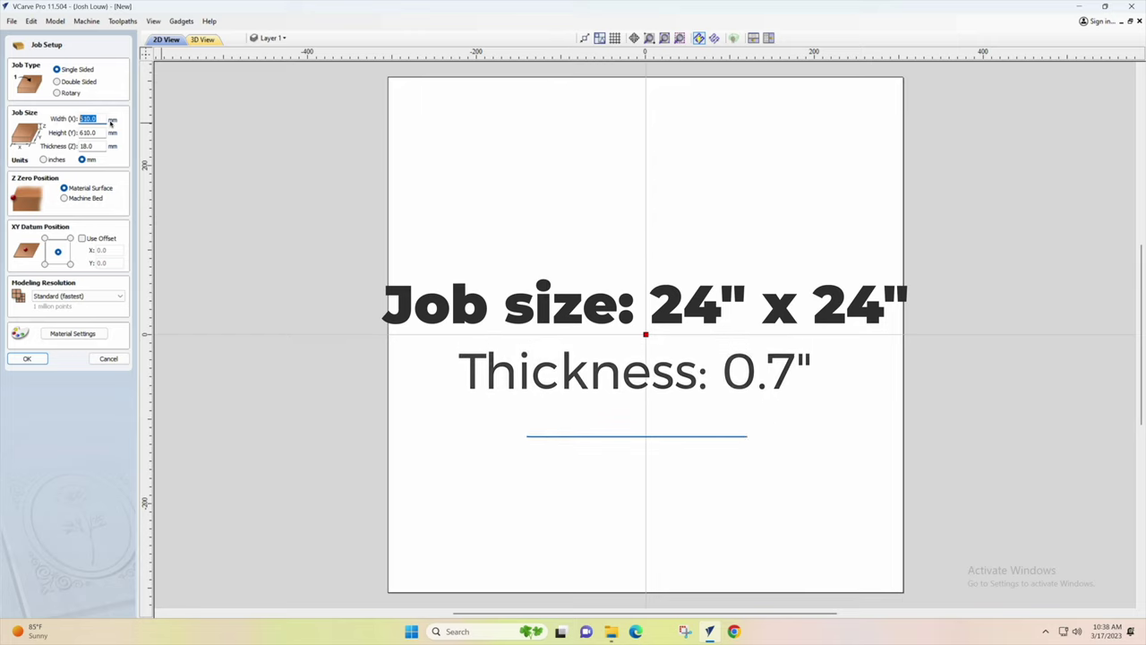
- Set up a single-sided job 610 mm wide, 610 mm high and 18 mm thick, with the XY datum at the centre
key(Tab)
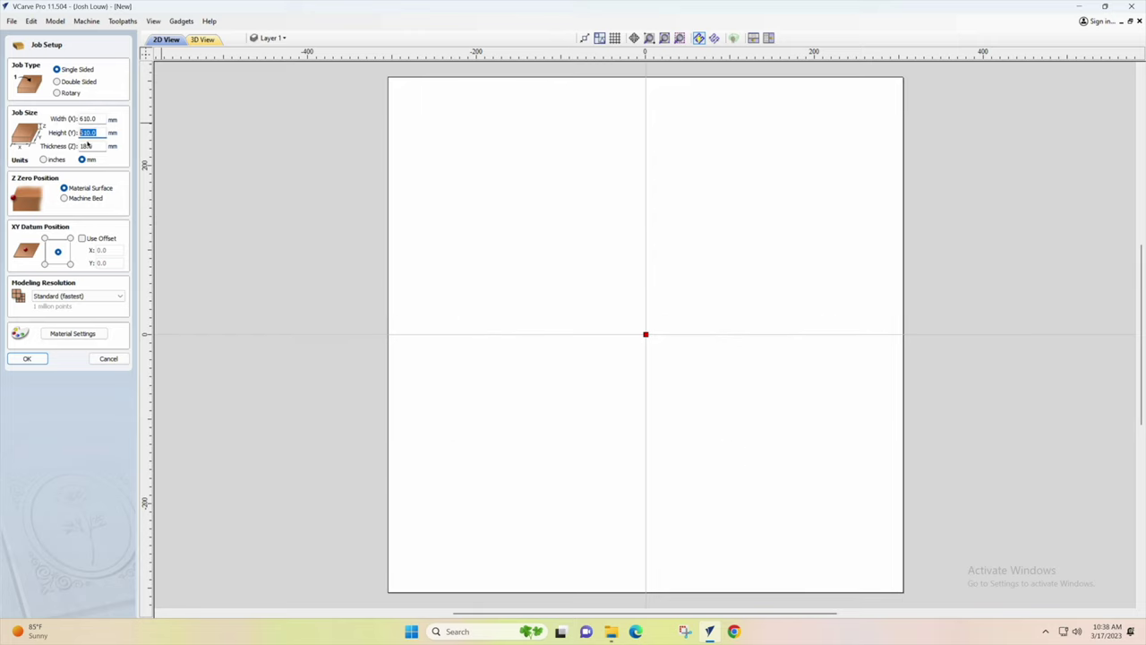
key(Tab)
click(28, 360)
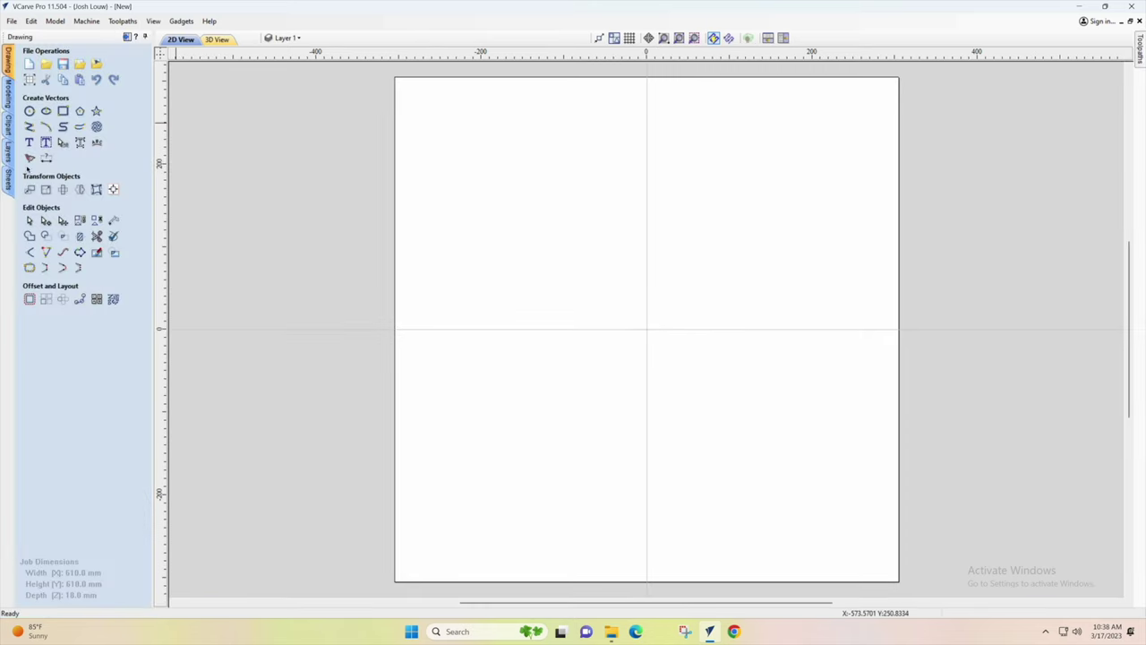
- Create a 600 mm diameter circle centred at X 0, Y 0
click(29, 112)
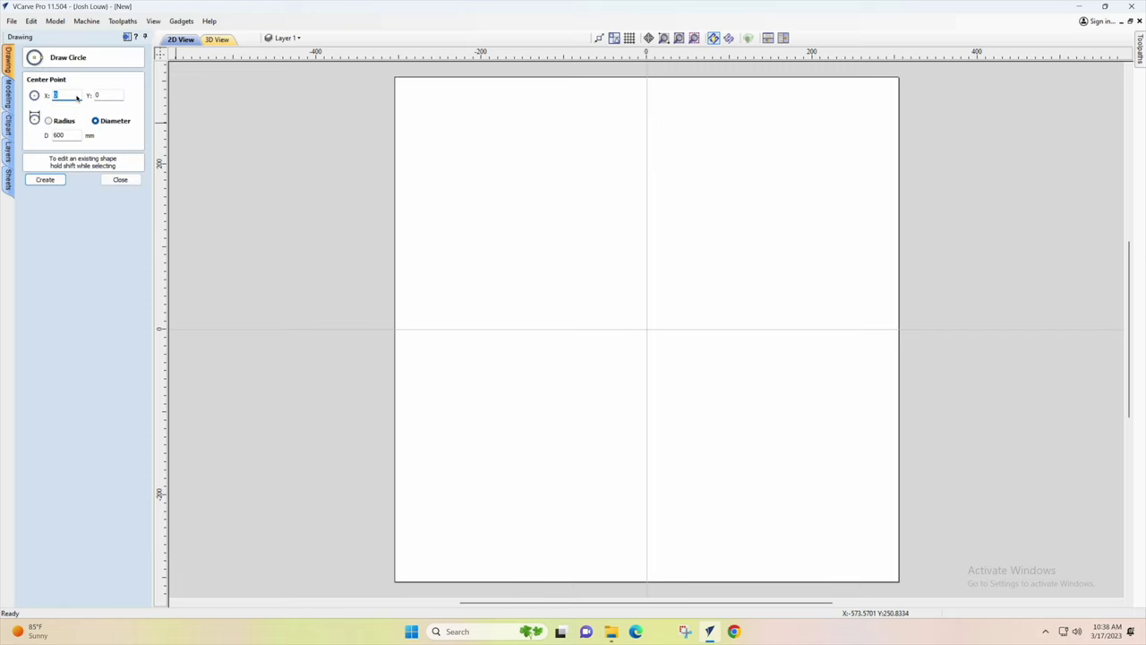
click(100, 95)
click(55, 135)
click(46, 180)
click(118, 180)
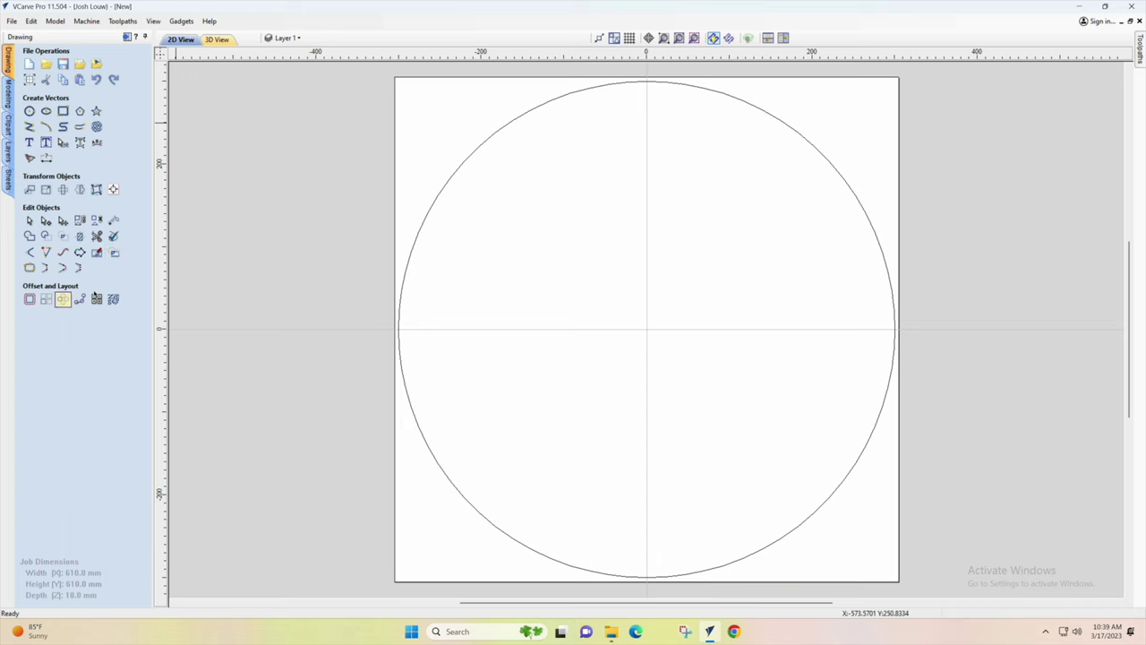
- Offset the circle inwards by 15 mm with sharp offset corners, keeping the original
click(446, 188)
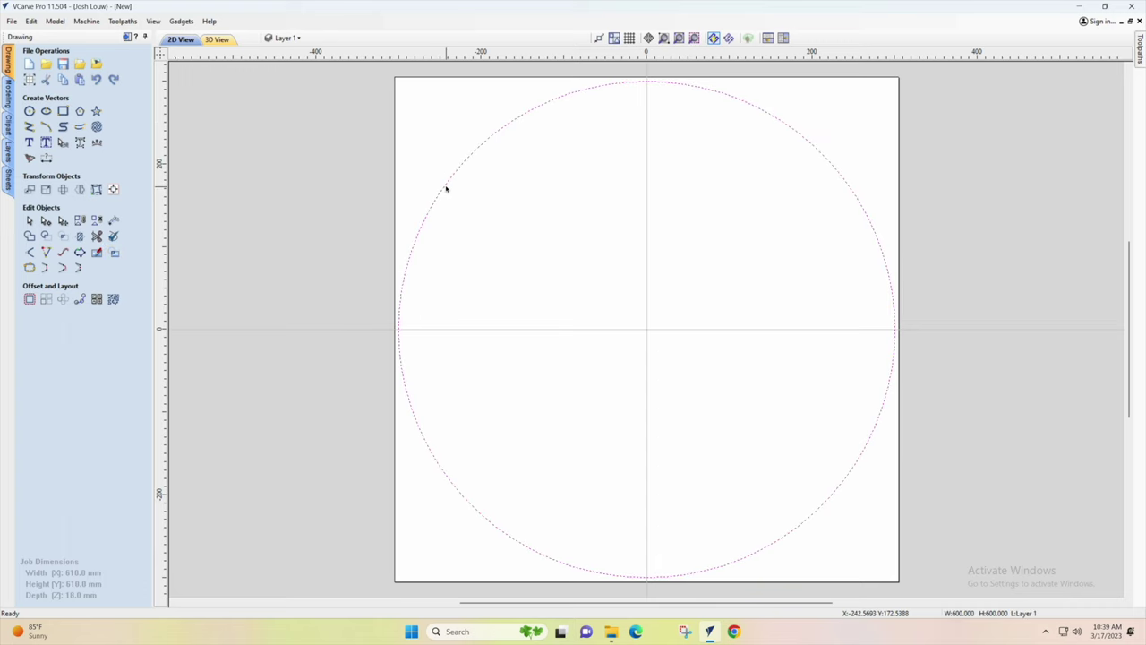
click(27, 302)
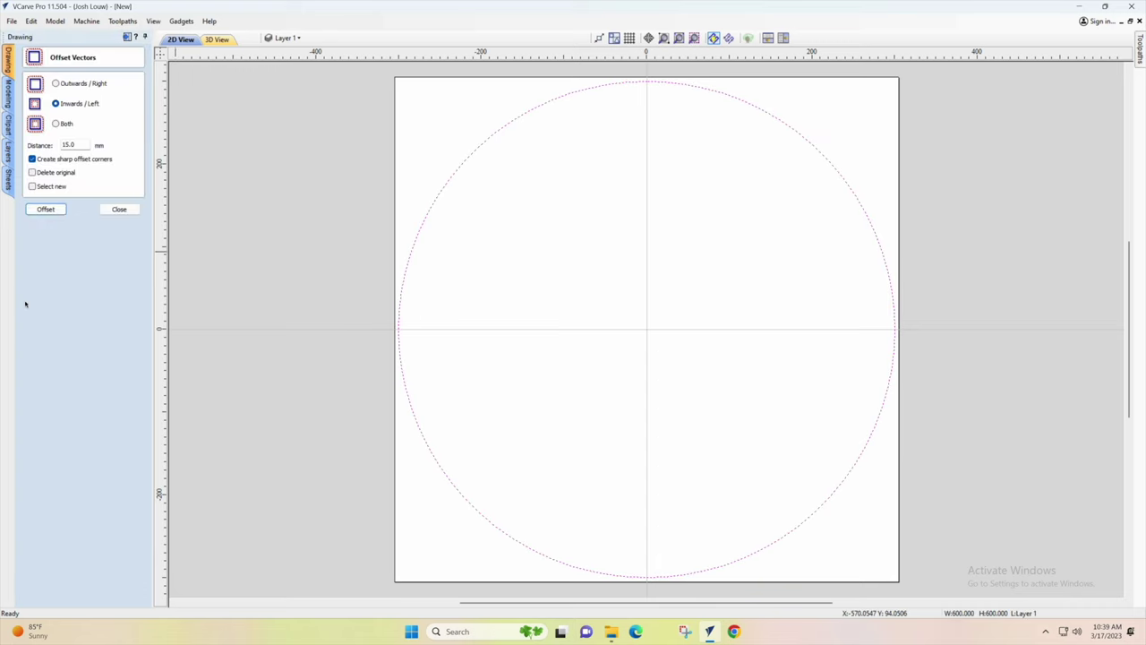
click(57, 104)
drag(88, 145, 55, 145)
click(45, 210)
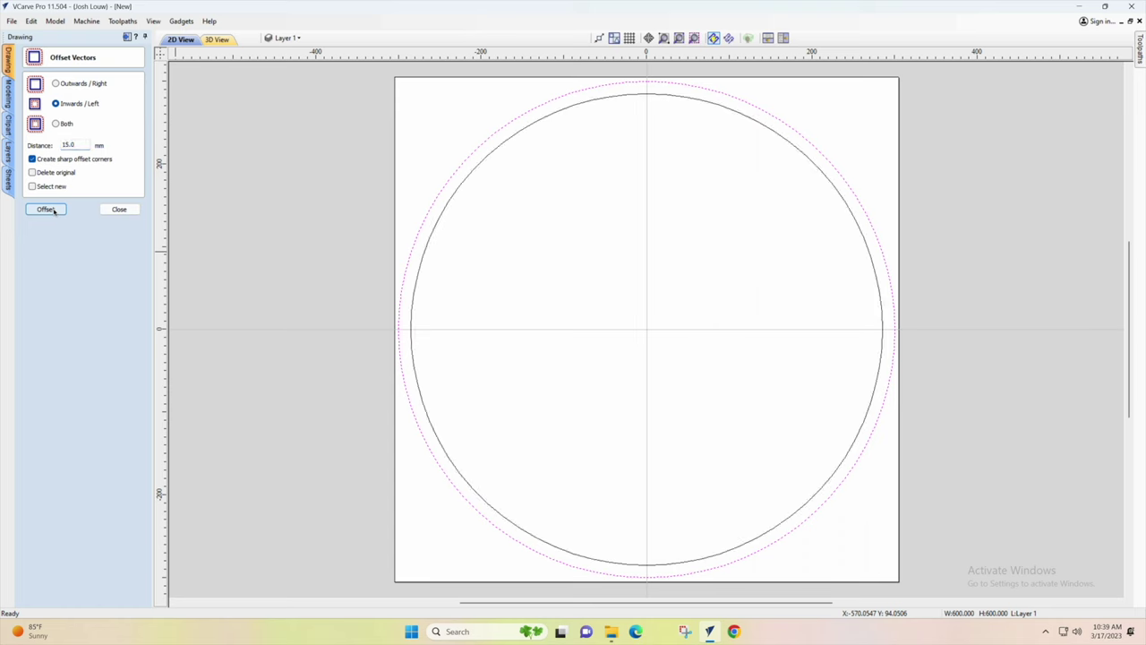
click(119, 210)
click(502, 193)
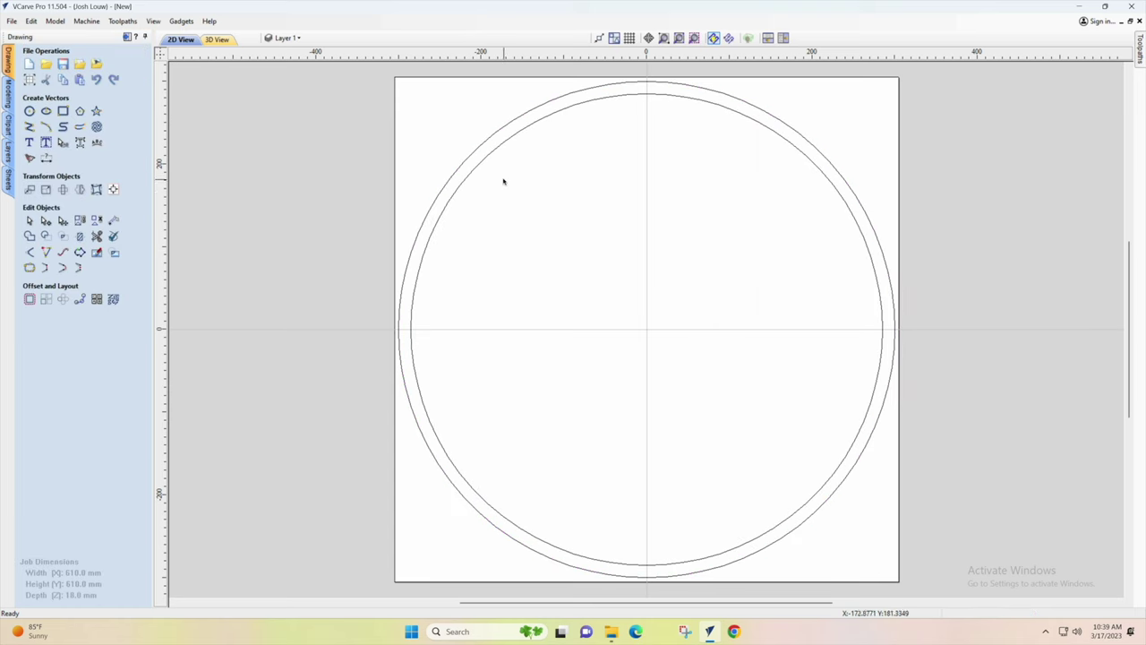
- Create a square-cornered rectangle 4.5 mm wide and 25 mm high, with its centre anchored at X 0, Y 257.5
click(62, 112)
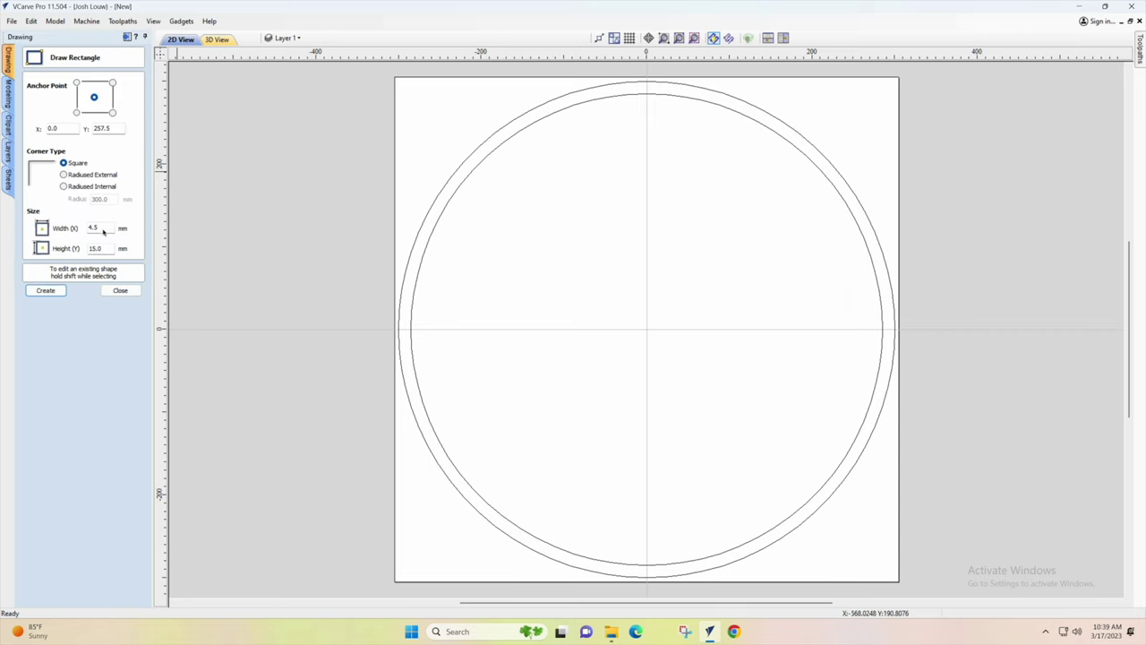
drag(104, 231, 84, 229)
drag(104, 250, 89, 249)
text(25)
click(51, 290)
click(51, 291)
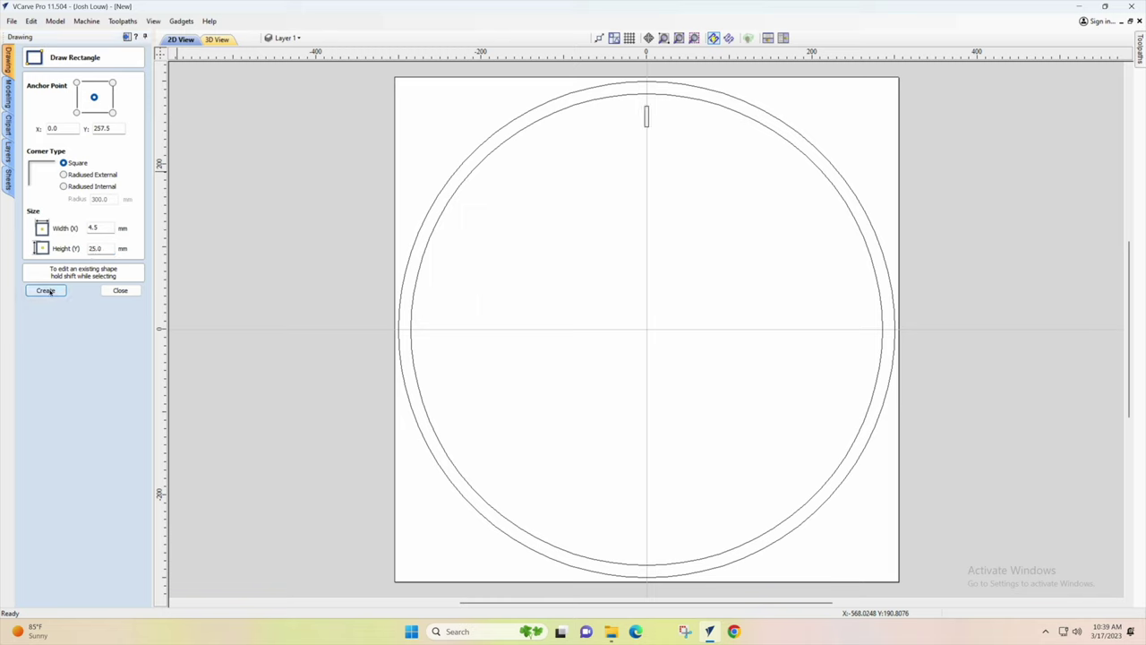
click(120, 290)
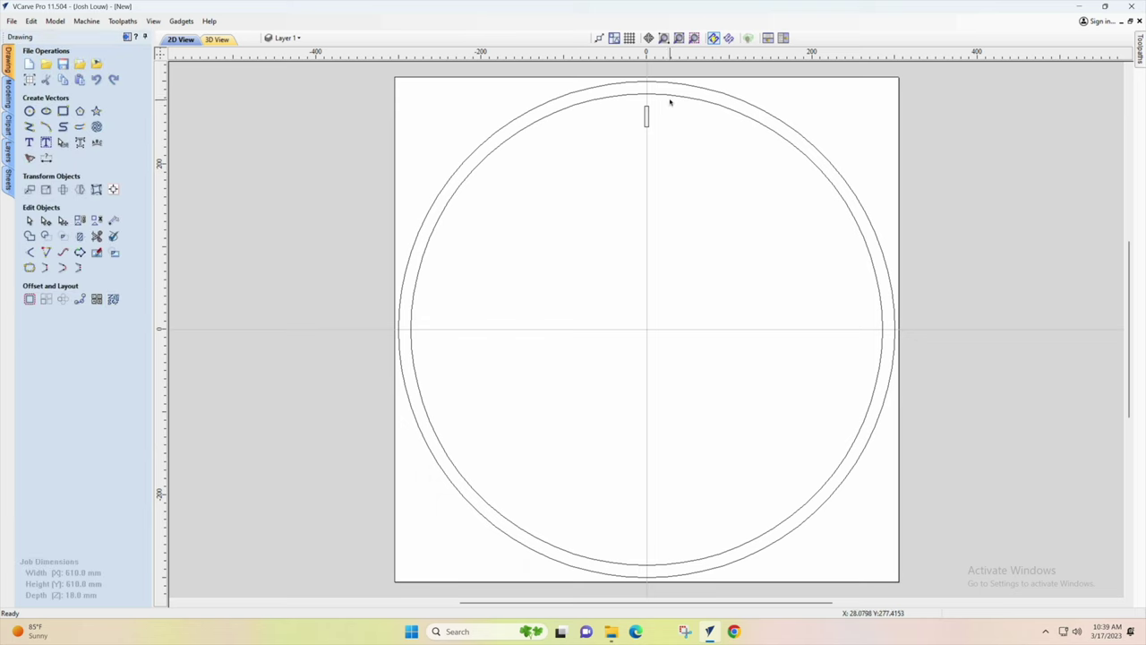
- Move the 25 mm rectangle straight up until its top edge meets the inner circle
scroll(652, 102, up, 6)
scroll(630, 94, up, 1)
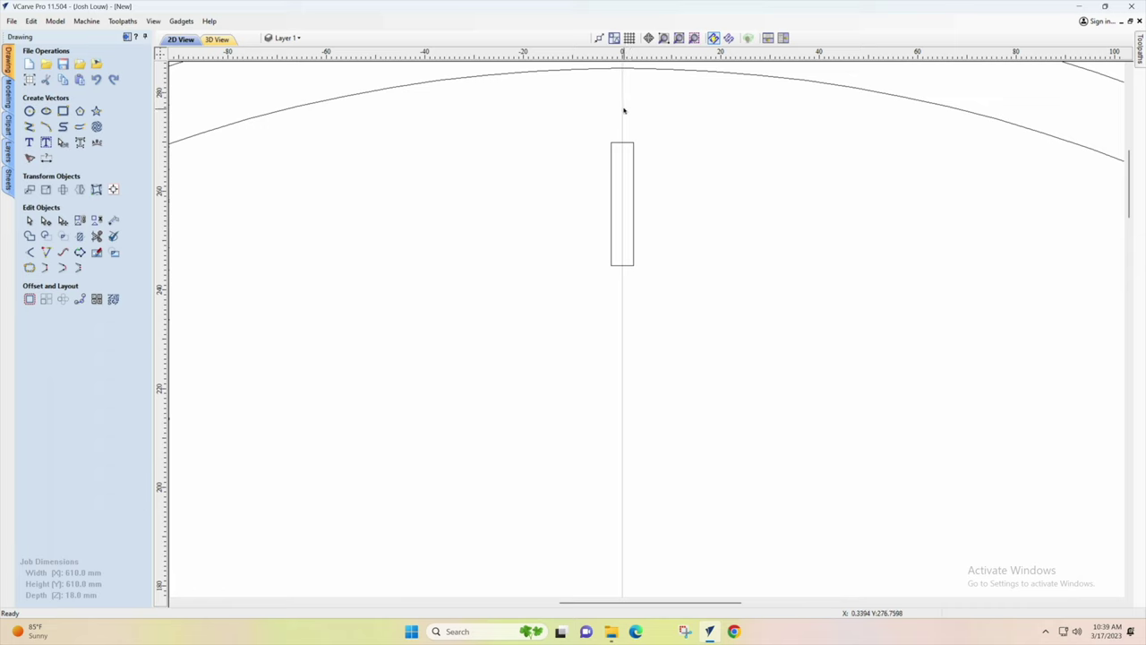
drag(1133, 212, 1133, 185)
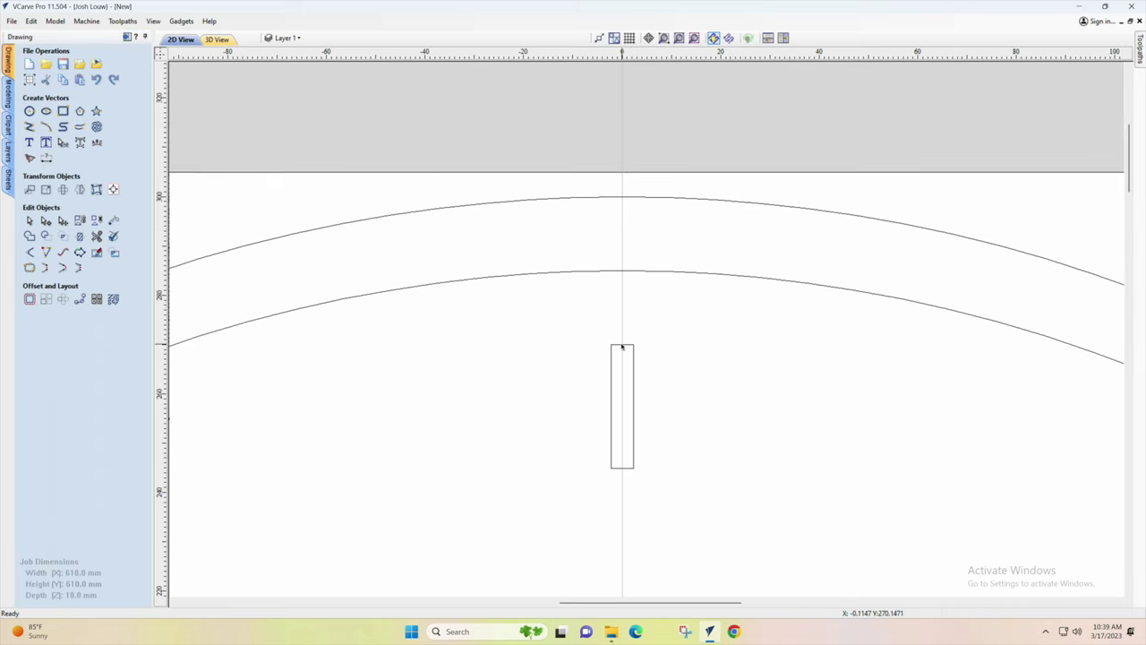
click(621, 346)
drag(623, 408, 622, 335)
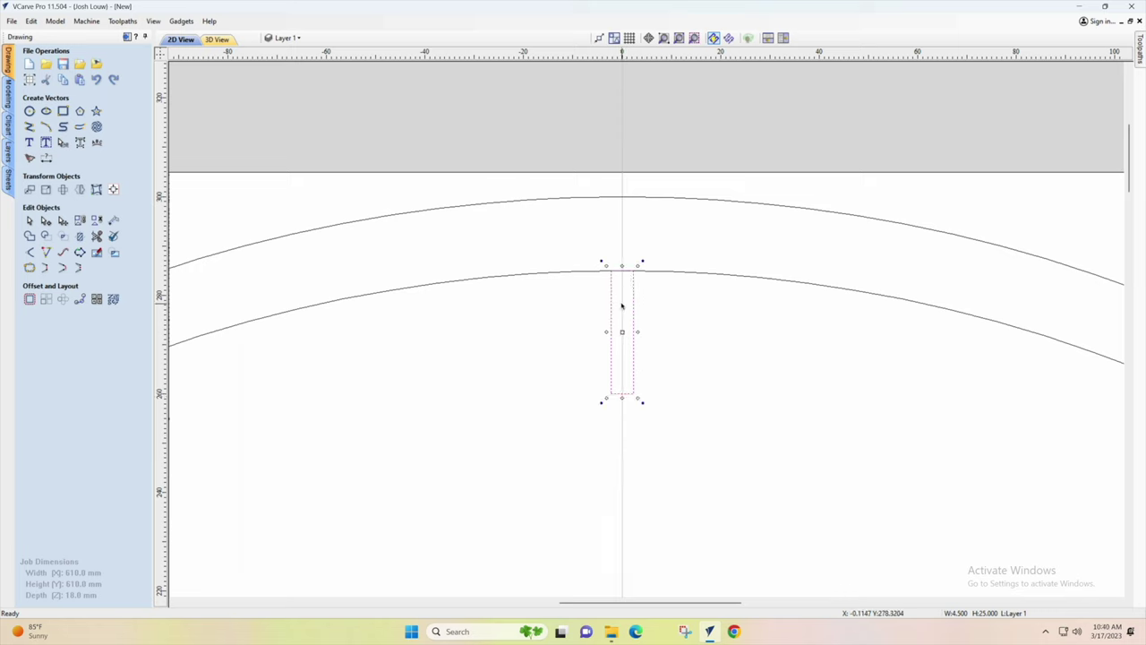
scroll(621, 306, up, 5)
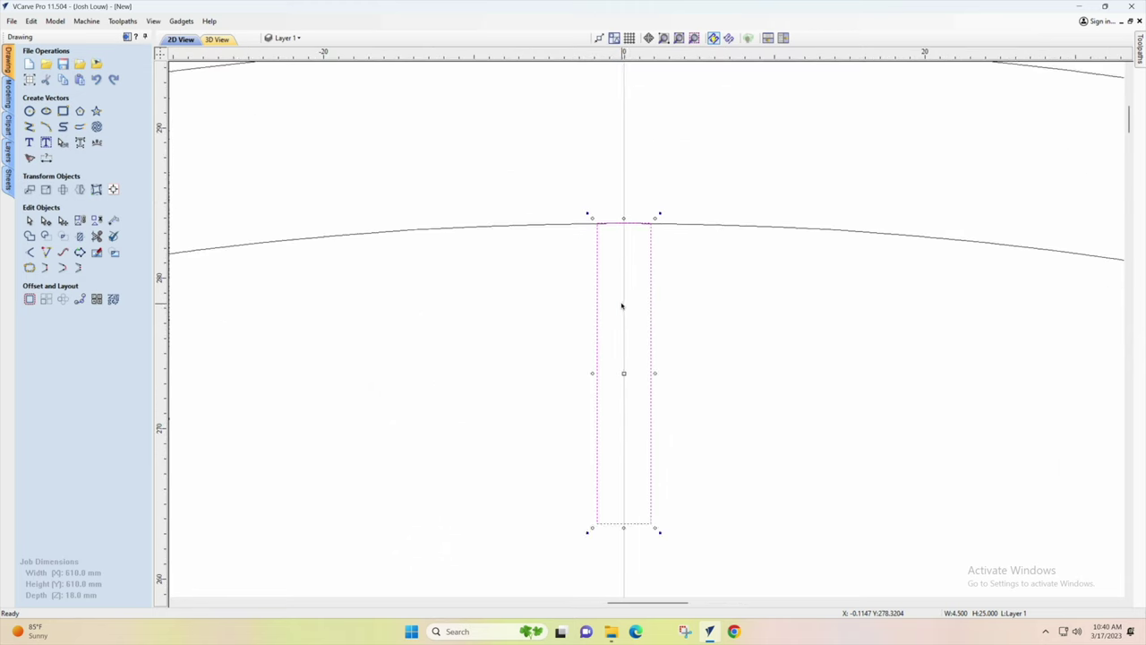
scroll(614, 215, down, 8)
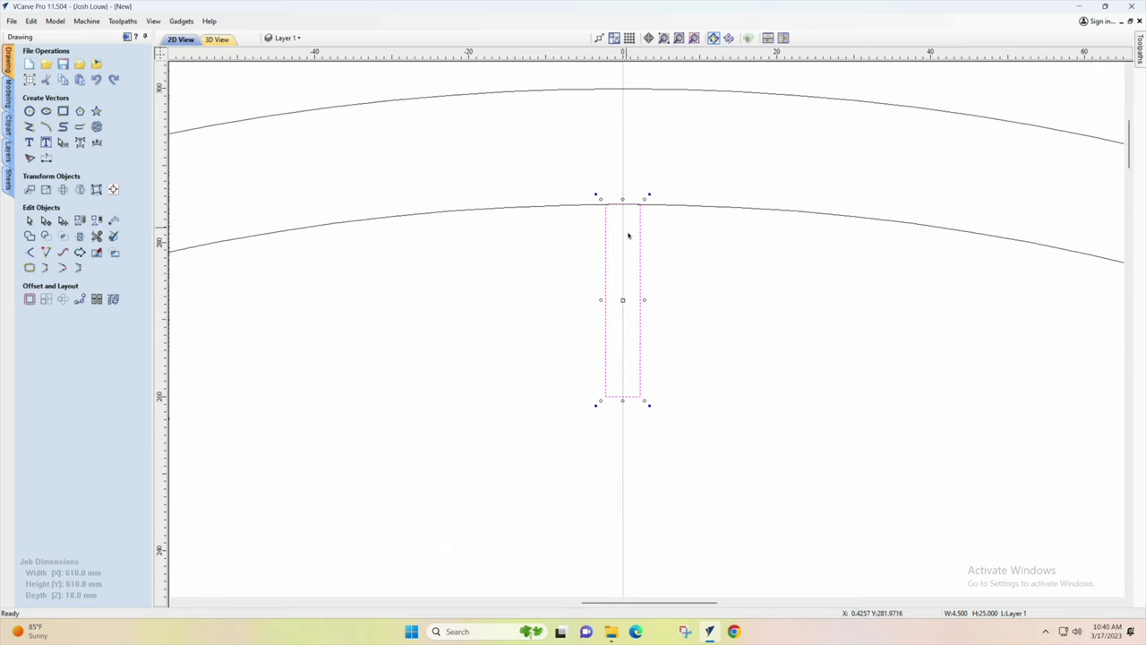
- Circular-copy the 25 mm rectangle as 4 rotated items with a 90-degree step angle around X 0, Y 0
scroll(635, 285, down, 2)
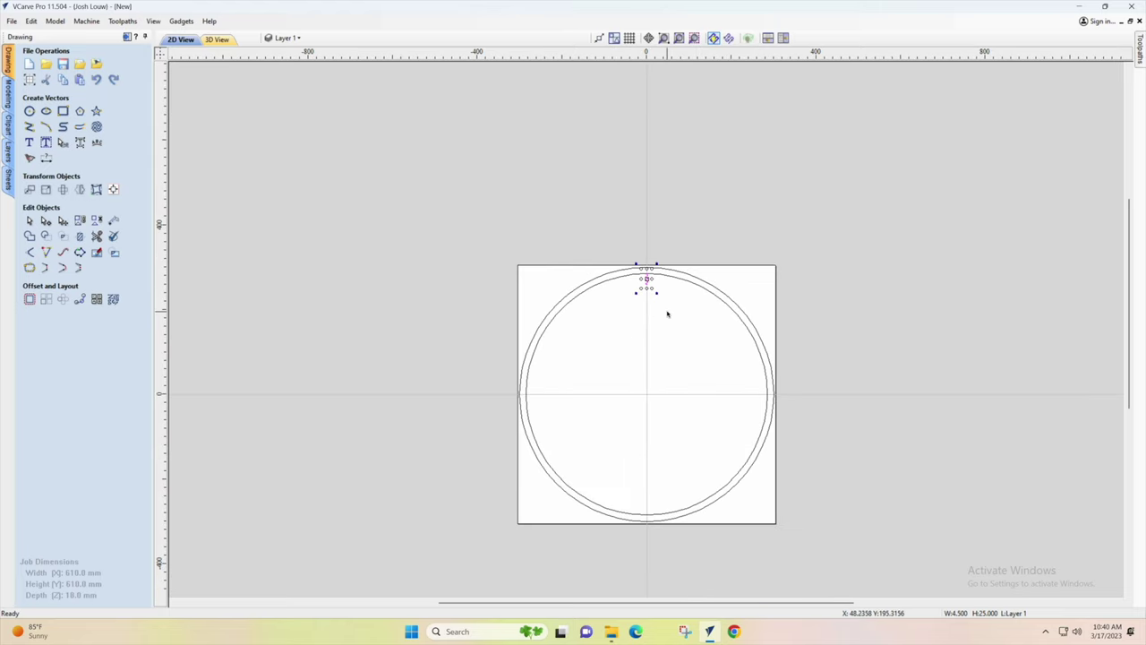
click(70, 300)
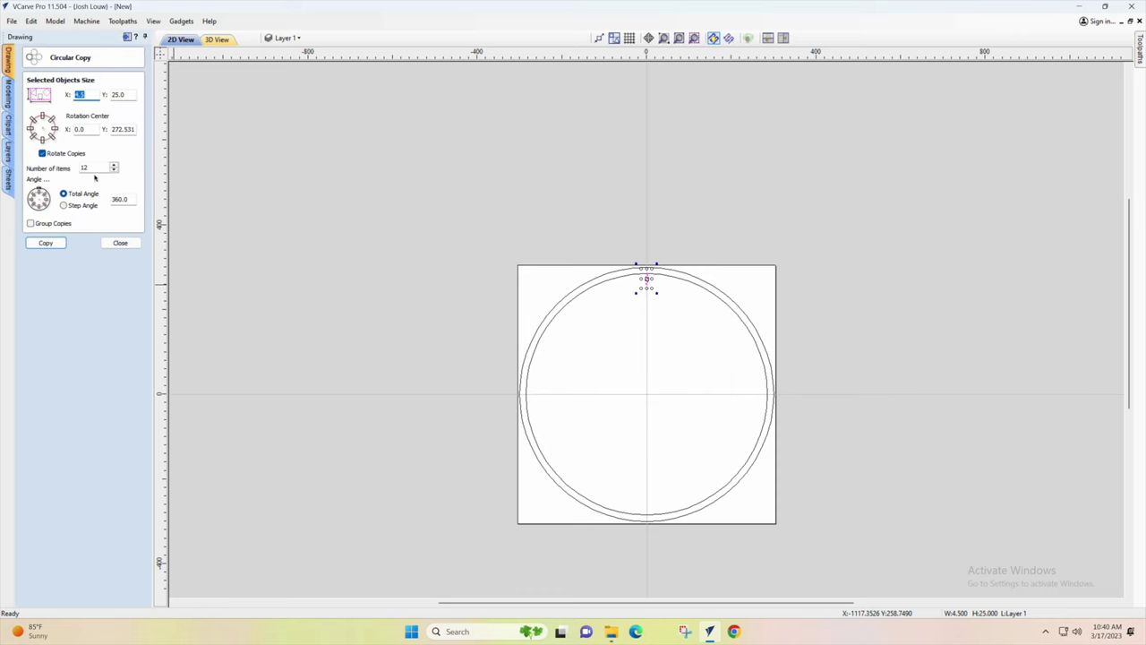
drag(94, 169, 79, 170)
click(63, 205)
drag(132, 200, 101, 201)
text(90)
drag(113, 133, 140, 136)
text(0)
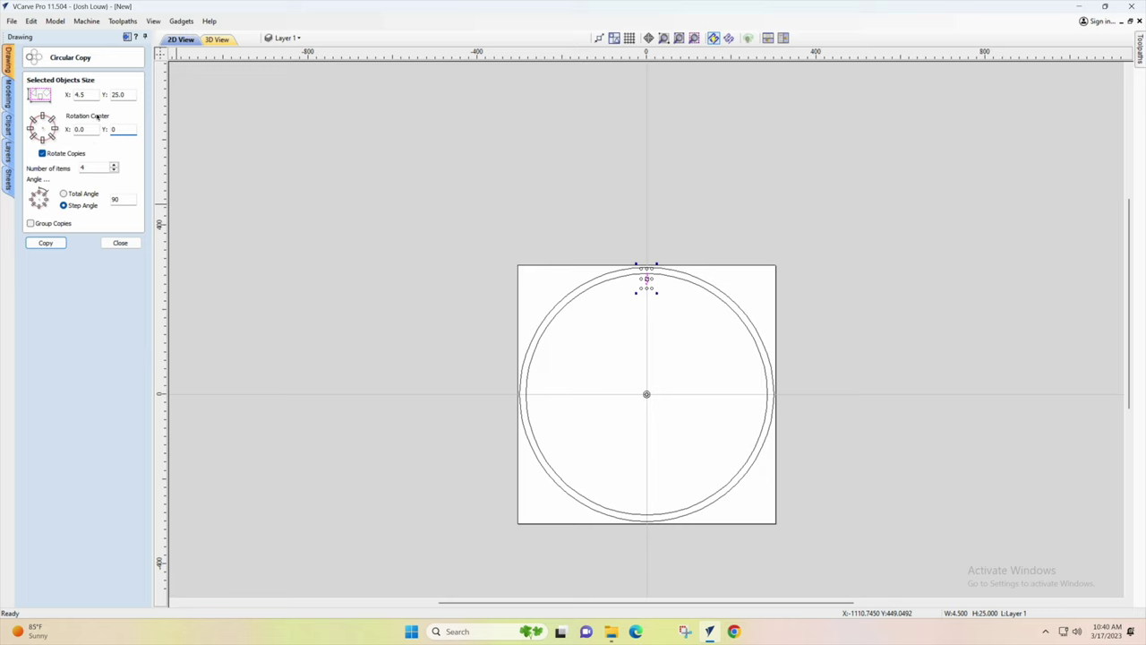
click(45, 244)
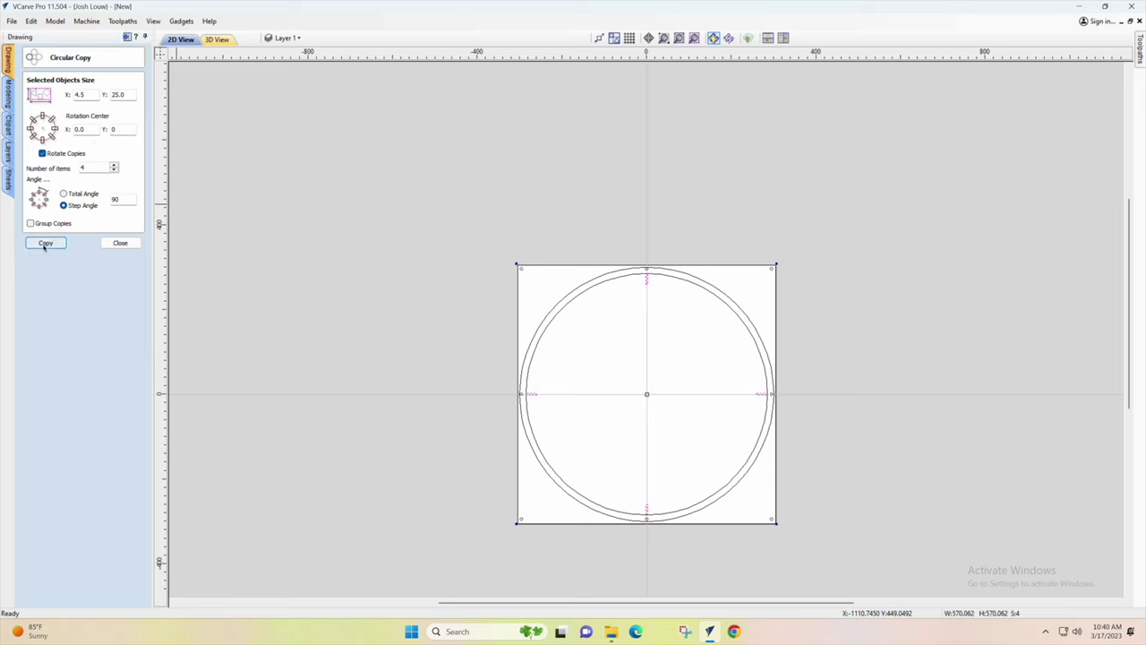
click(120, 243)
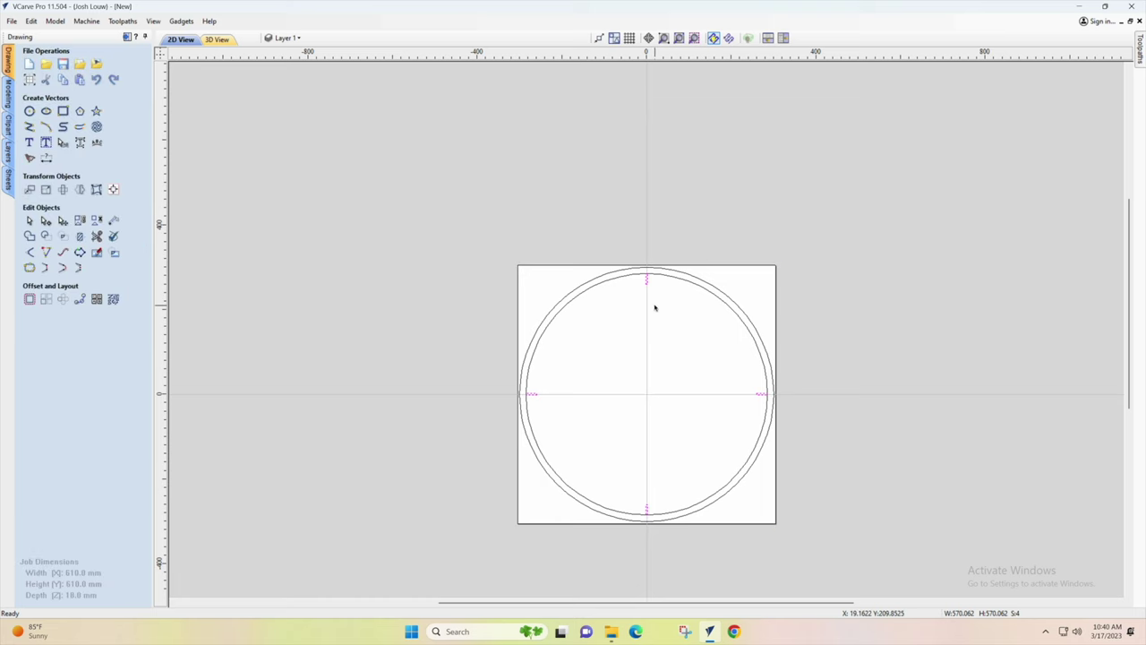
- Create a second rectangle 4.5 mm wide and 15 mm high, with its centre anchored at X 0, Y 257.5
scroll(646, 291, up, 3)
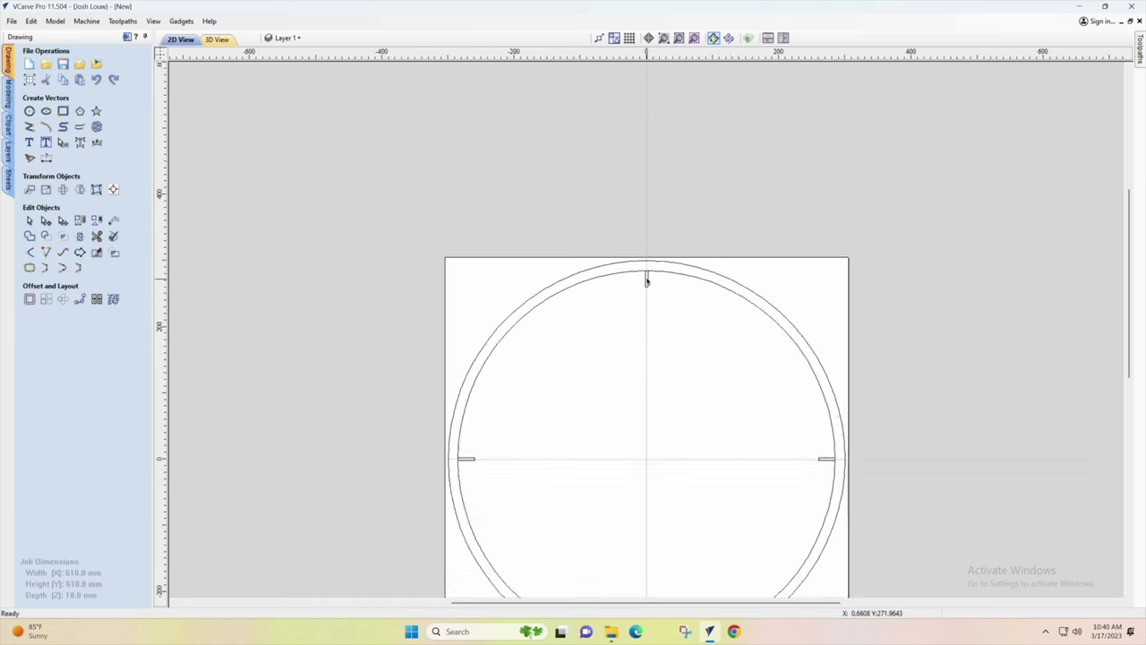
scroll(647, 280, up, 5)
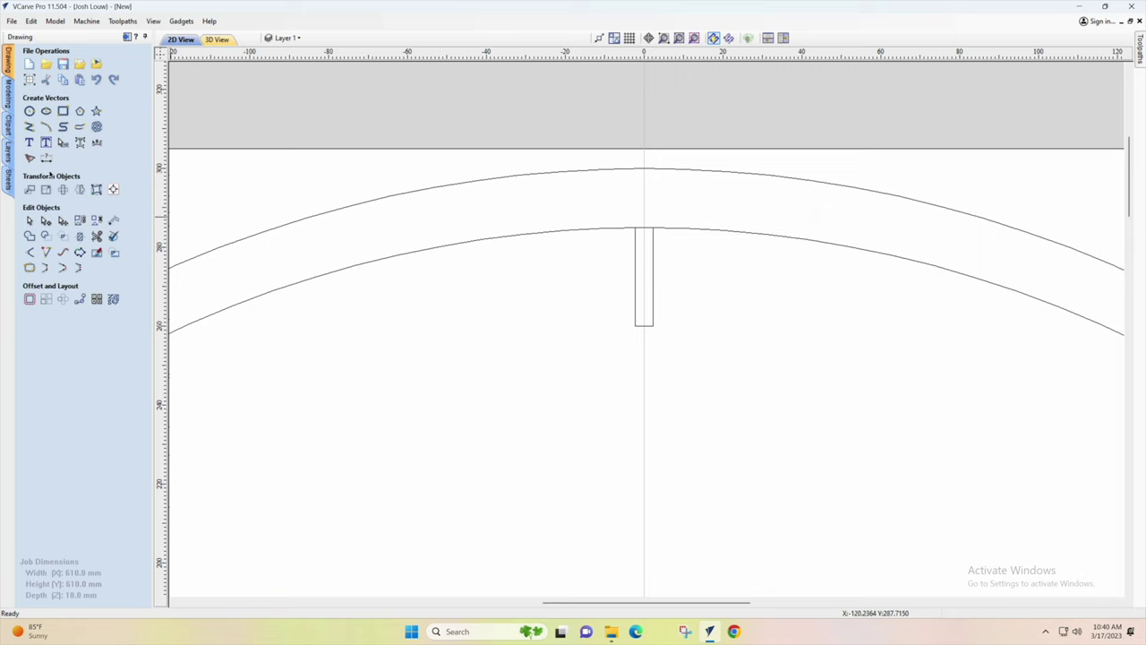
click(62, 111)
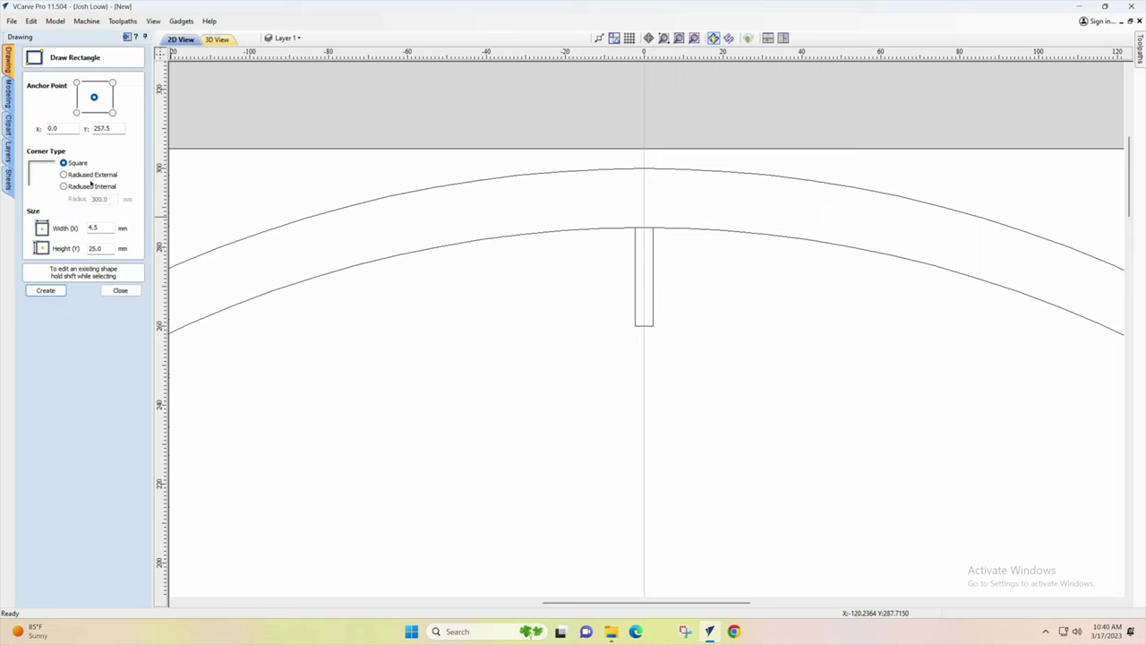
drag(108, 250, 80, 250)
text(15)
click(45, 290)
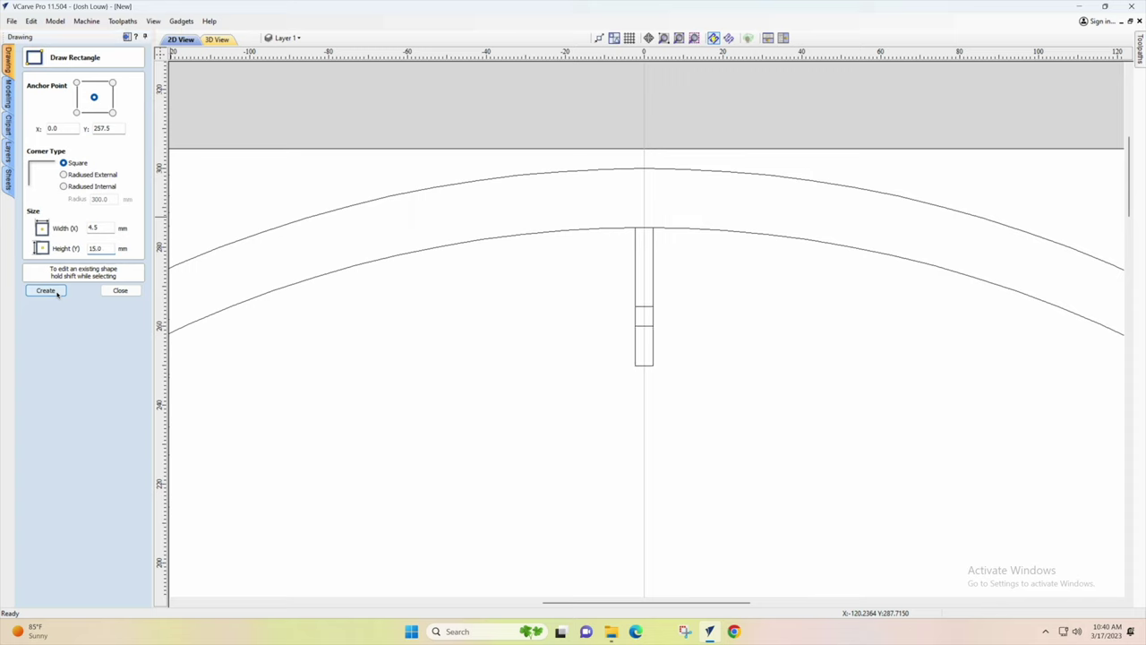
click(120, 290)
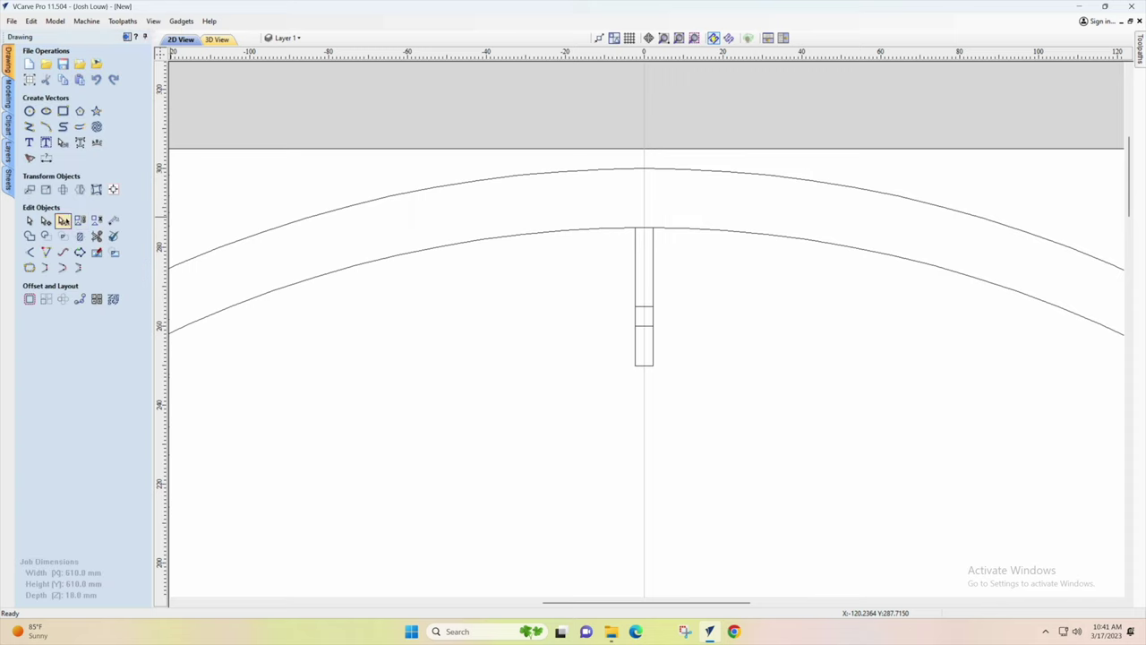
- Move the 15 mm rectangle straight up until its top edge meets the inner circle
click(646, 310)
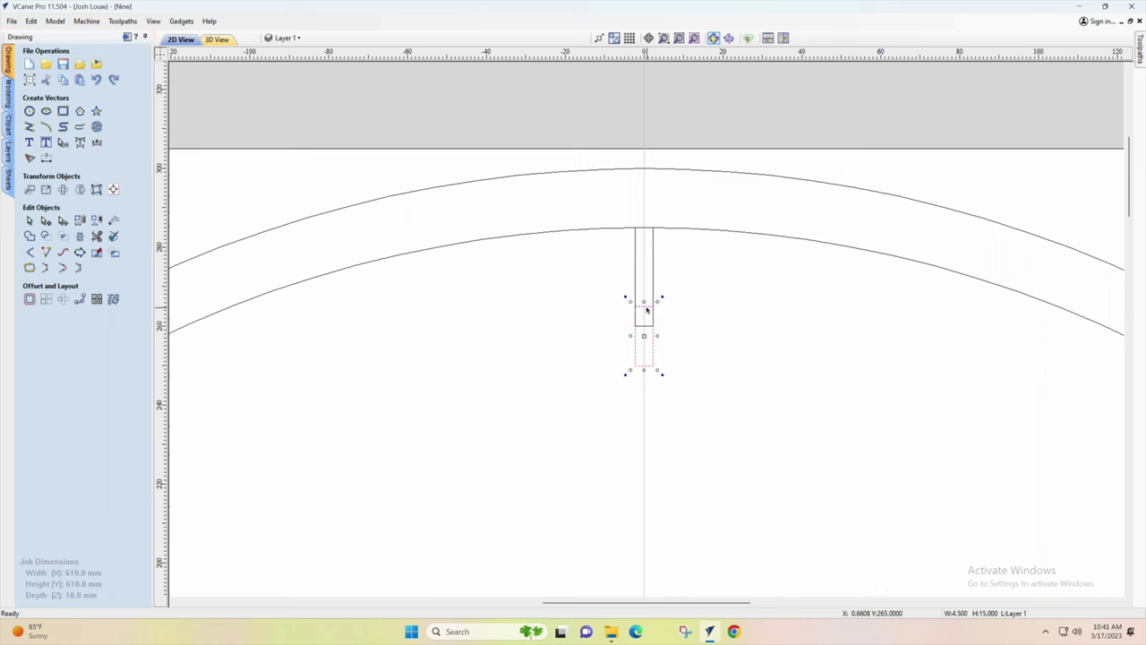
drag(645, 335, 645, 256)
key(F6)
- Circular-copy the 15 mm rectangle as 12 rotated items over a 360-degree total angle around X 0, Y 0
click(62, 299)
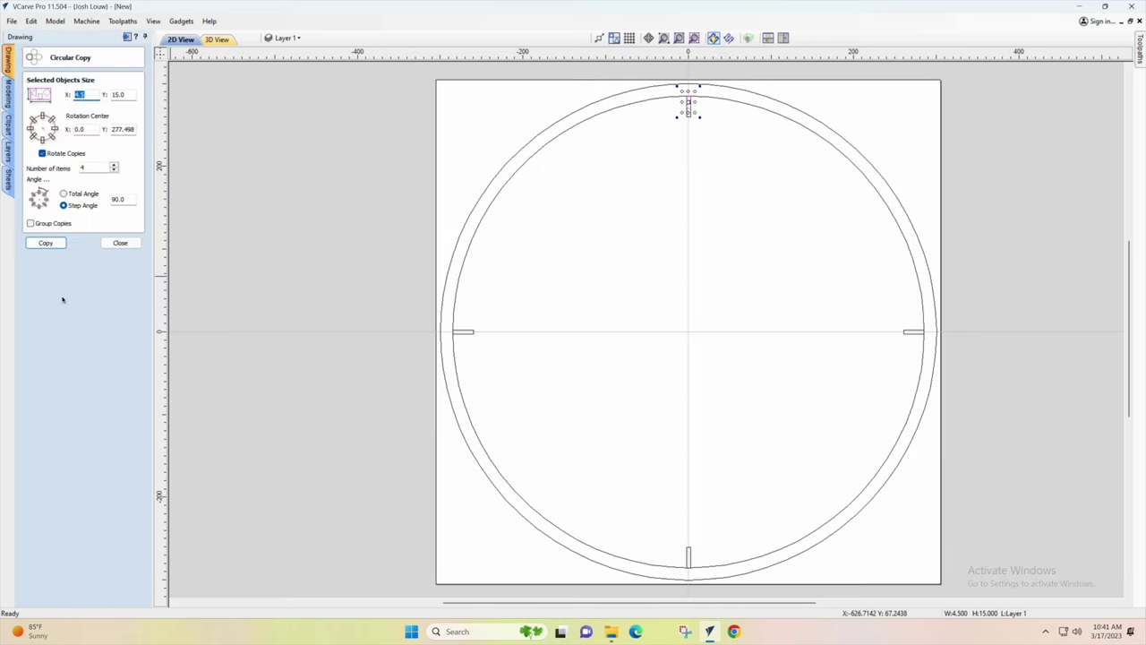
click(89, 194)
drag(133, 200, 110, 200)
text(360)
drag(93, 167, 81, 169)
text(12)
drag(113, 132, 138, 134)
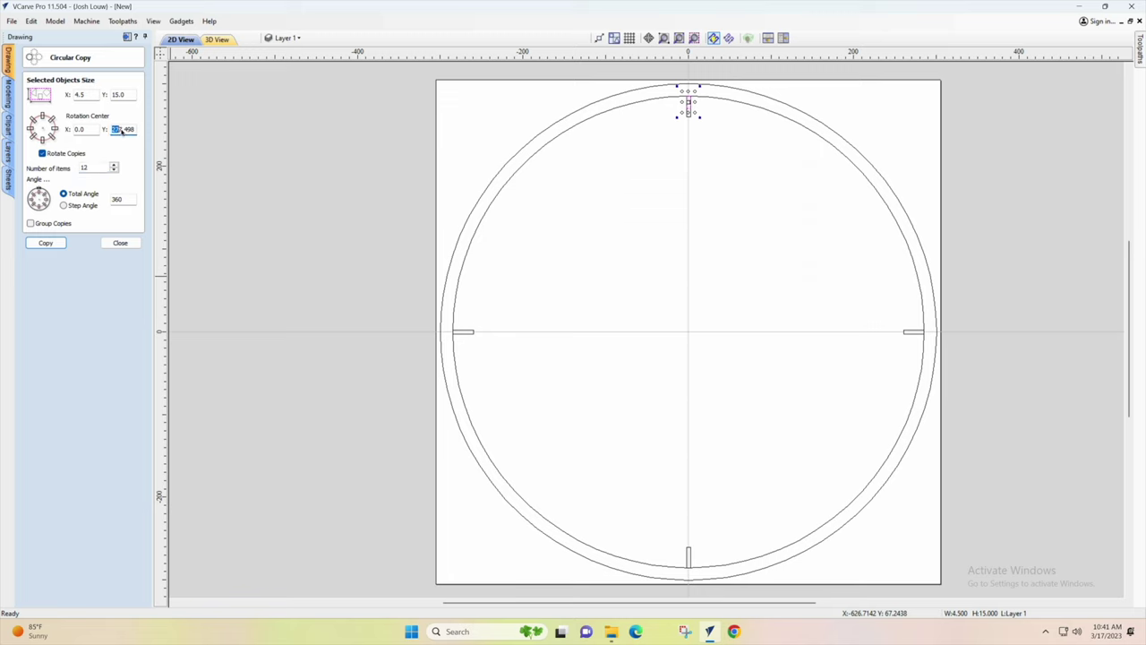
text(0)
click(57, 243)
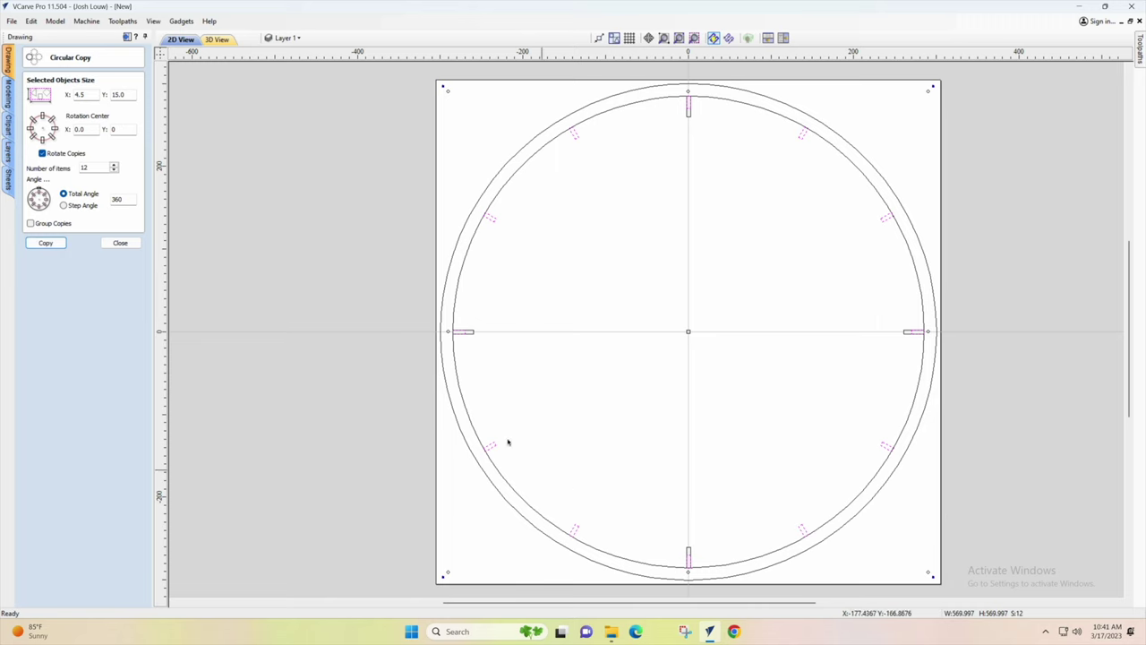
click(120, 242)
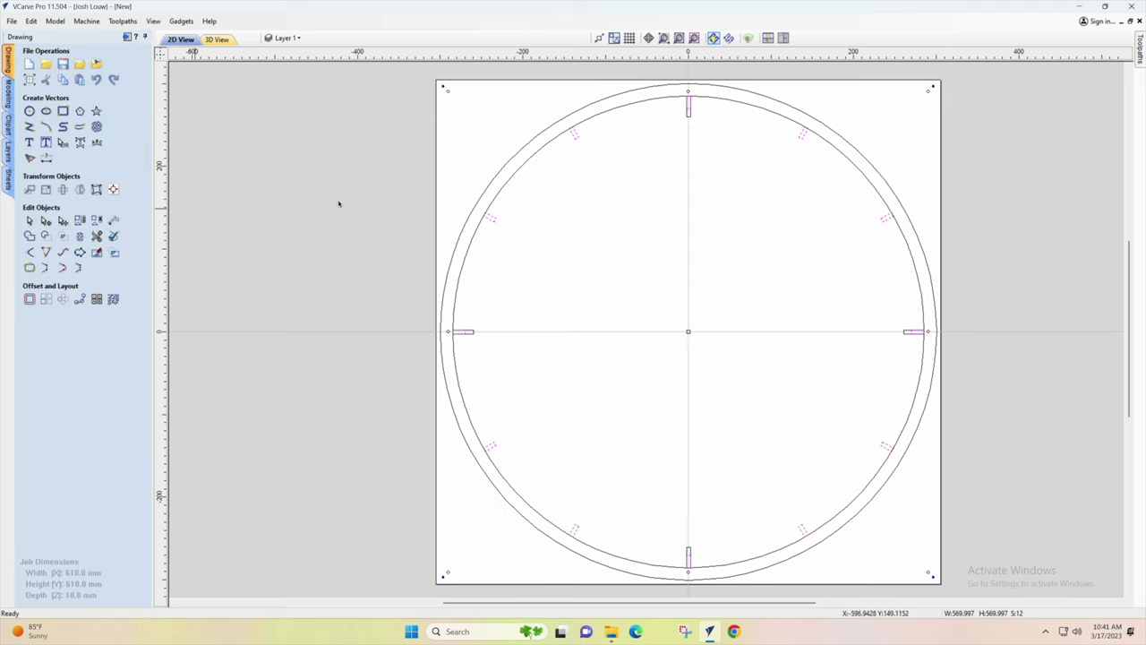
- Delete the 15 mm rectangle that overlaps the 25 mm marker at the 12 o'clock position
click(691, 120)
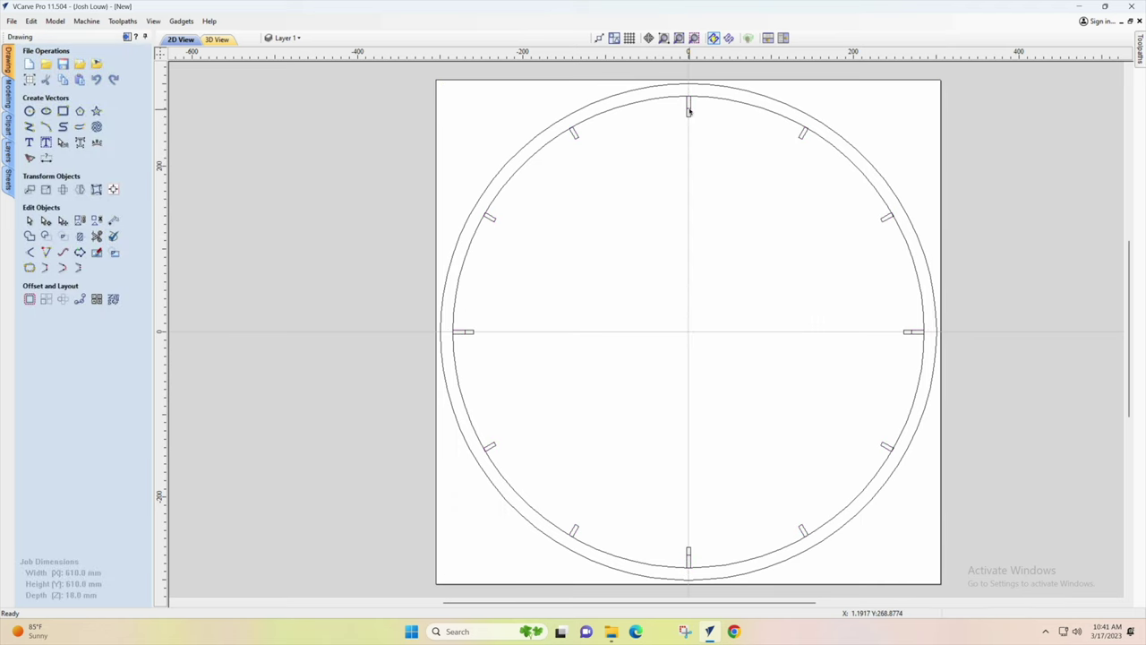
click(688, 109)
scroll(686, 115, up, 8)
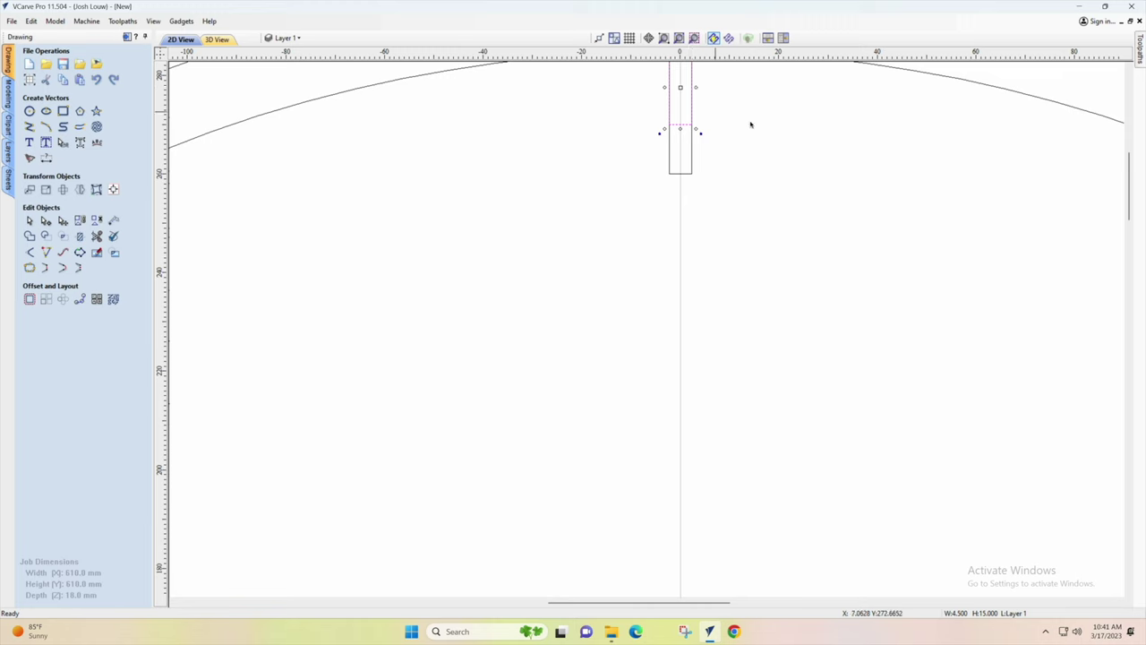
drag(1128, 210, 1127, 182)
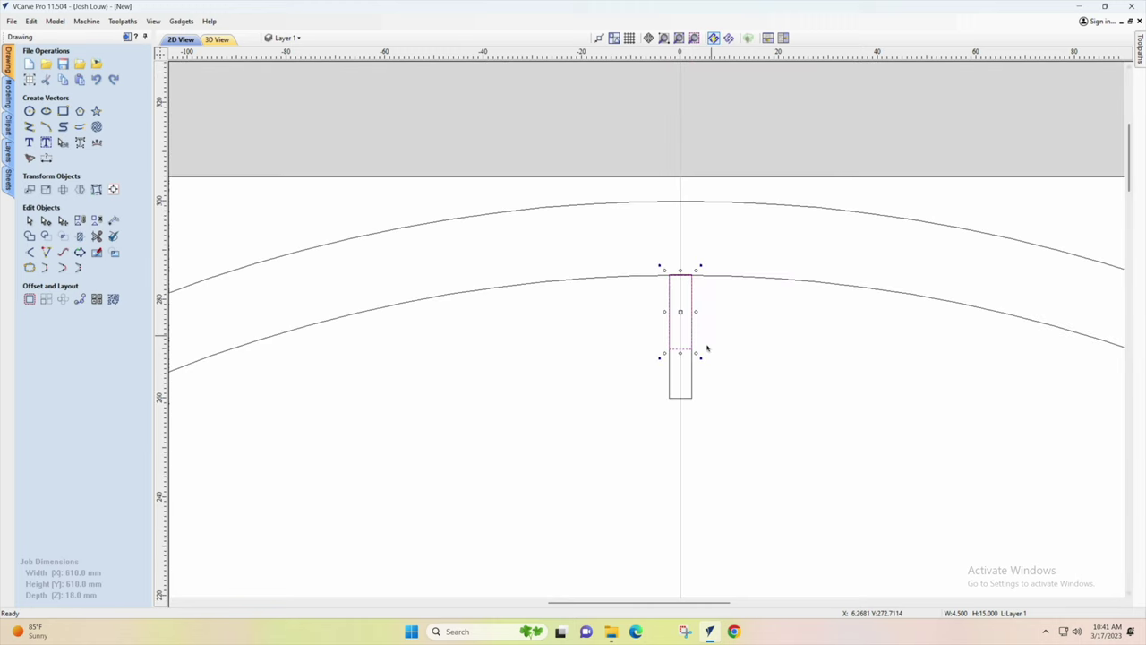
click(678, 357)
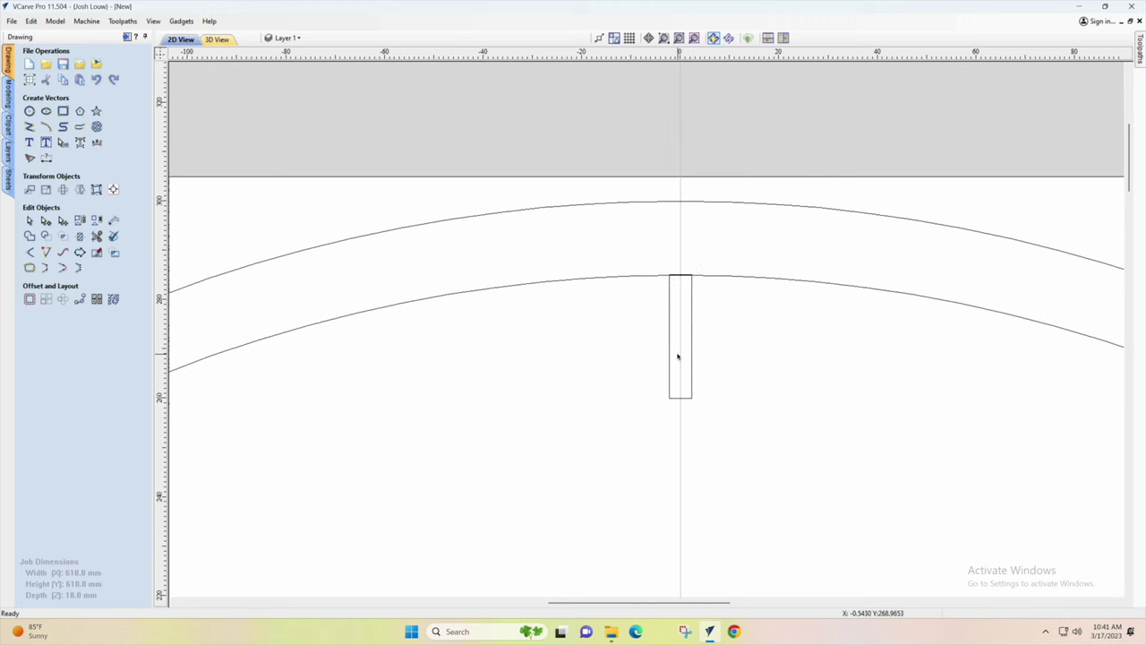
- Delete the 15 mm rectangles overlapping the 25 mm markers at 3, 6 and 9 o'clock, along with the inner circle
scroll(678, 356, down, 8)
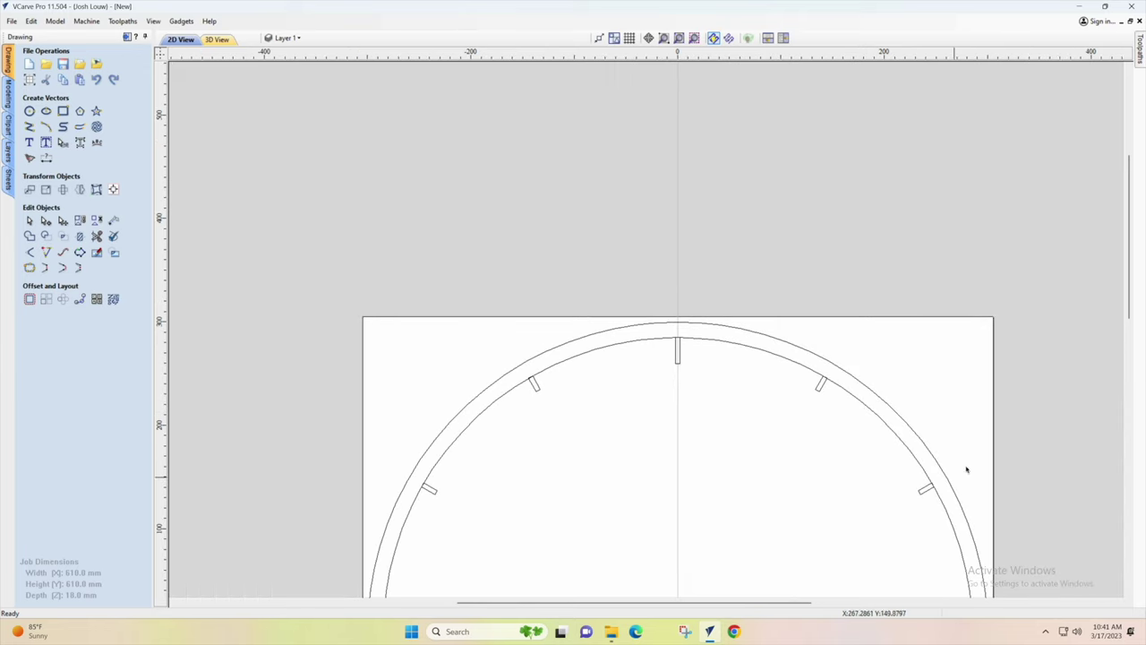
drag(1129, 313, 1129, 403)
scroll(982, 350, up, 5)
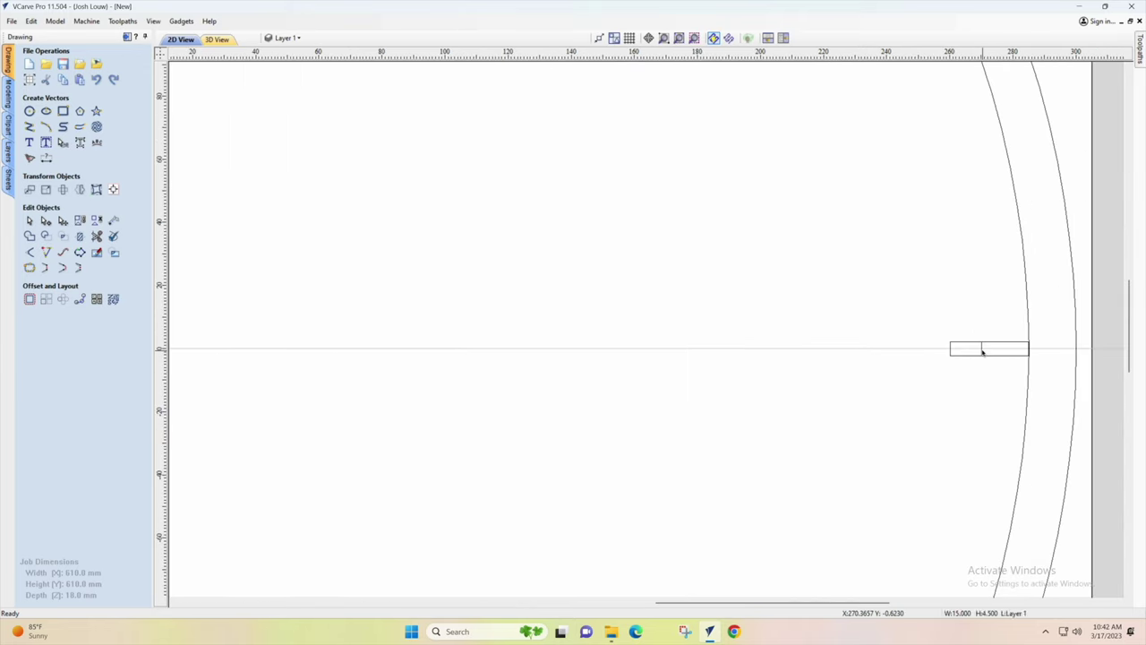
scroll(997, 342, down, 2)
scroll(435, 341, up, 4)
scroll(622, 343, down, 6)
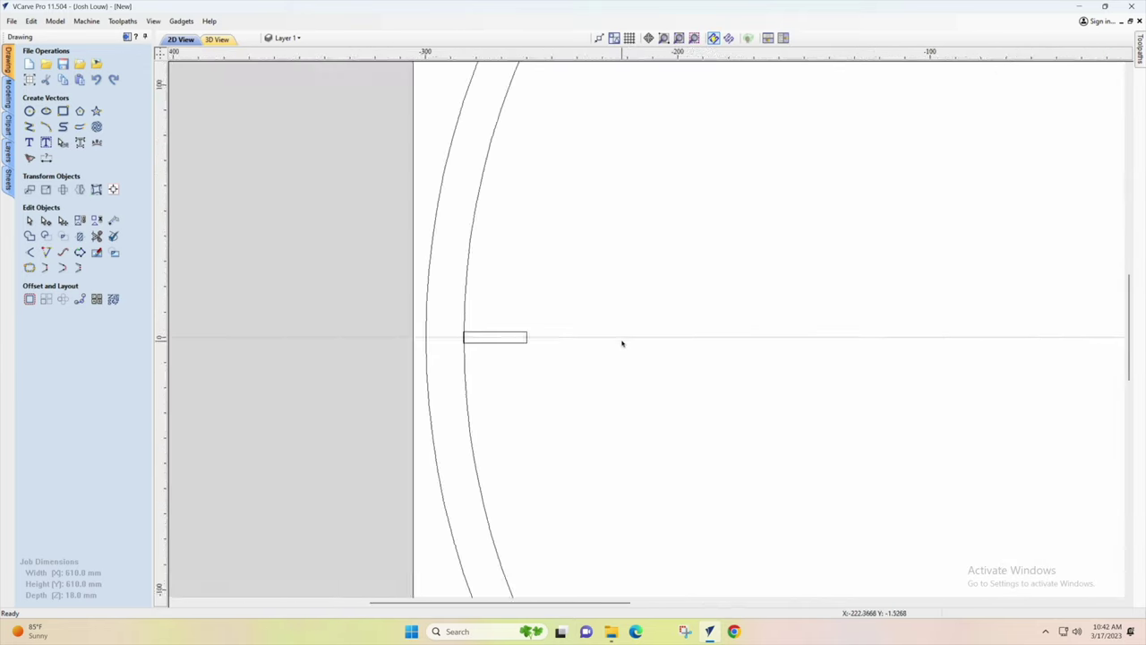
scroll(859, 524, up, 4)
scroll(882, 541, down, 6)
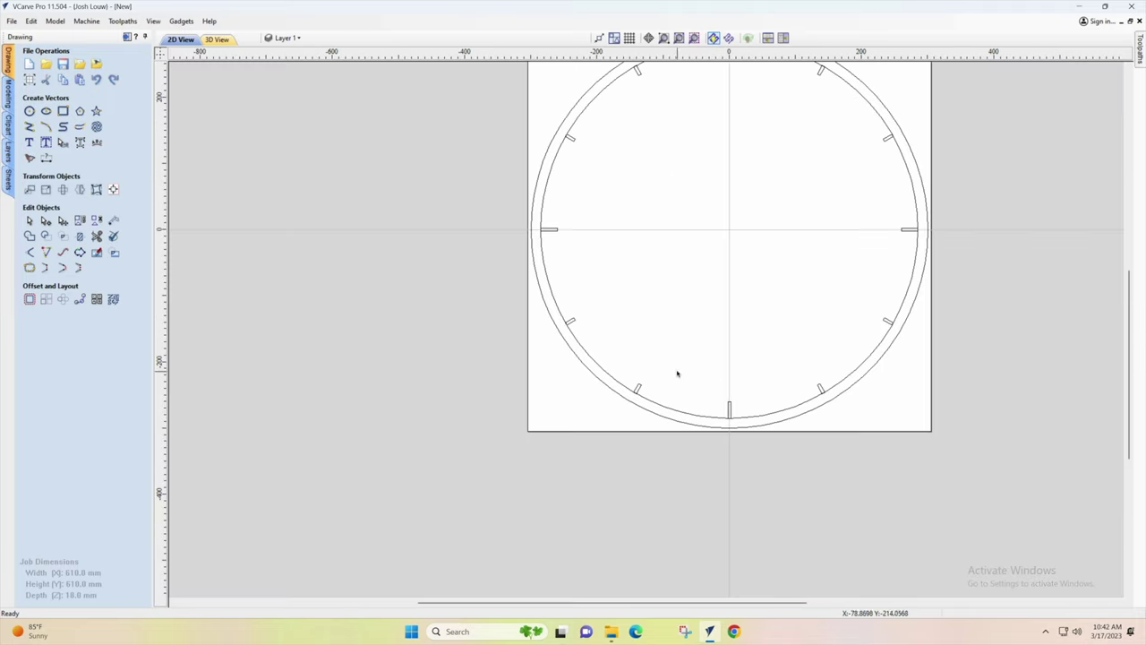
scroll(811, 242, up, 3)
key(ctrl+z)
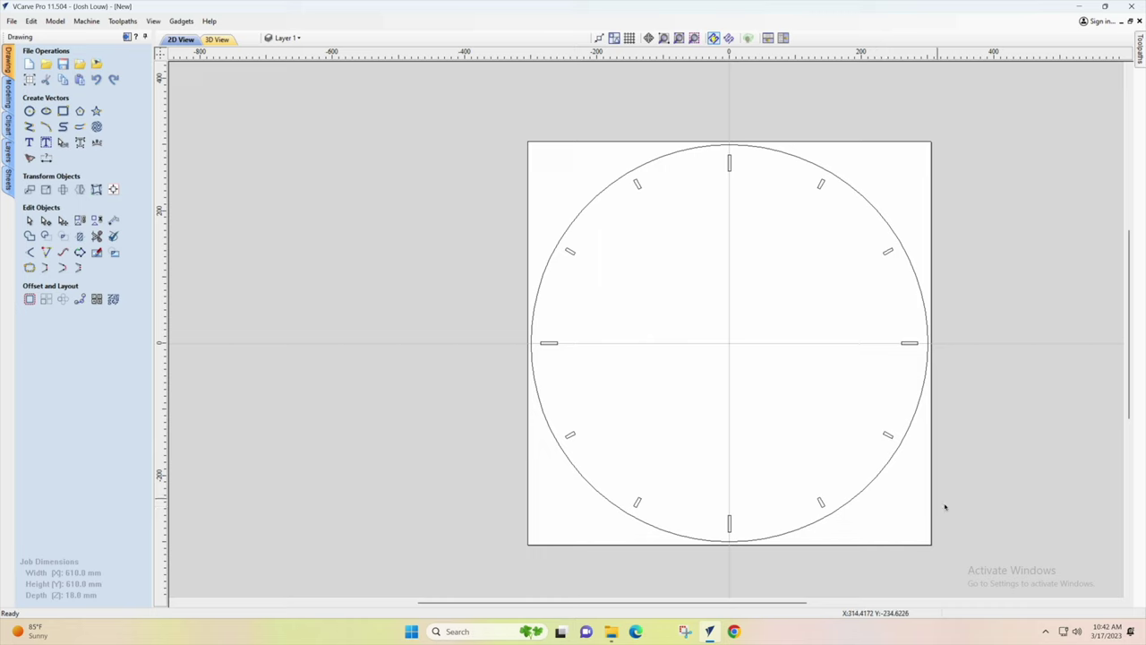
- Set up a pocket toolpath for the 12 hour markers without the outer circle, cutting 1.5 mm deep in 3 passes
drag(920, 534, 553, 152)
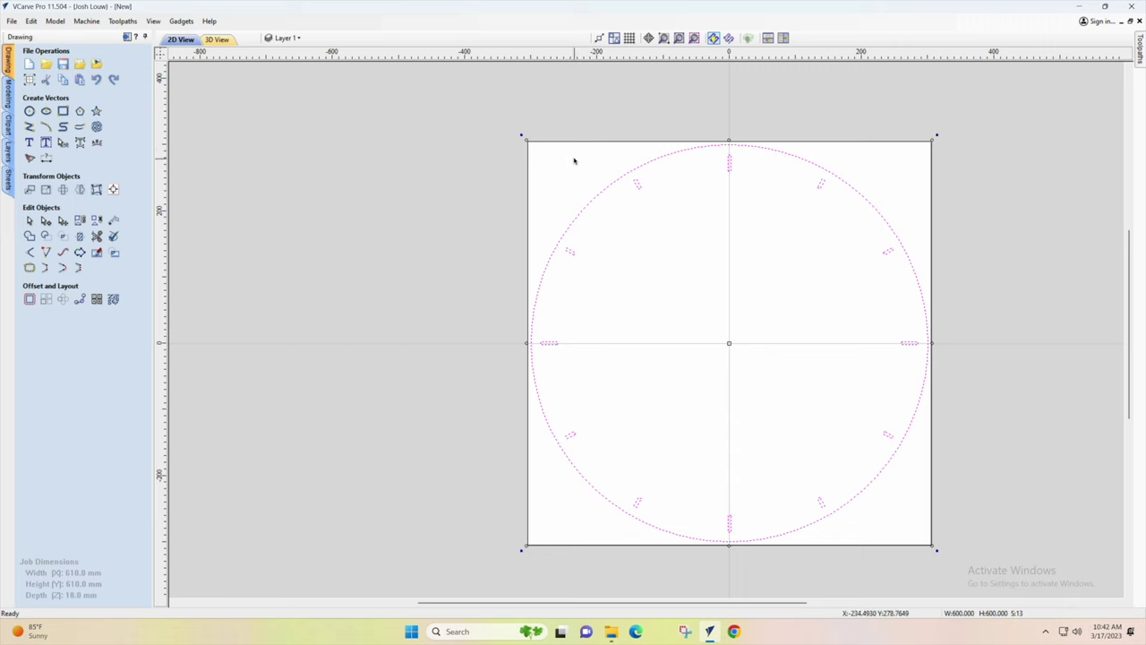
shift+click(608, 201)
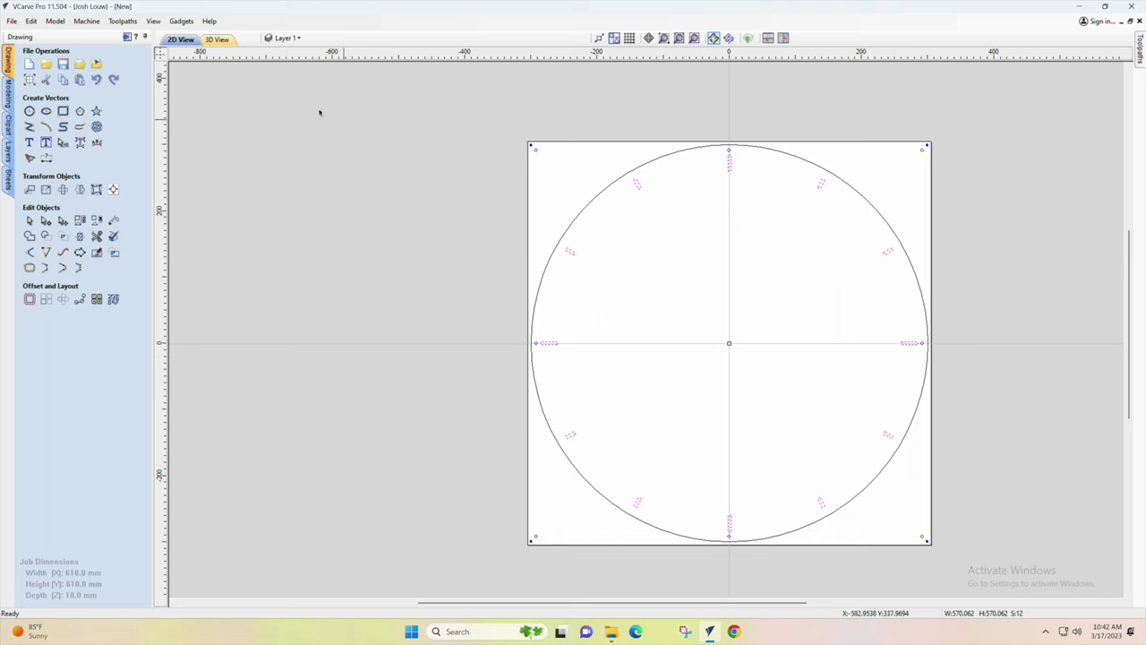
click(128, 36)
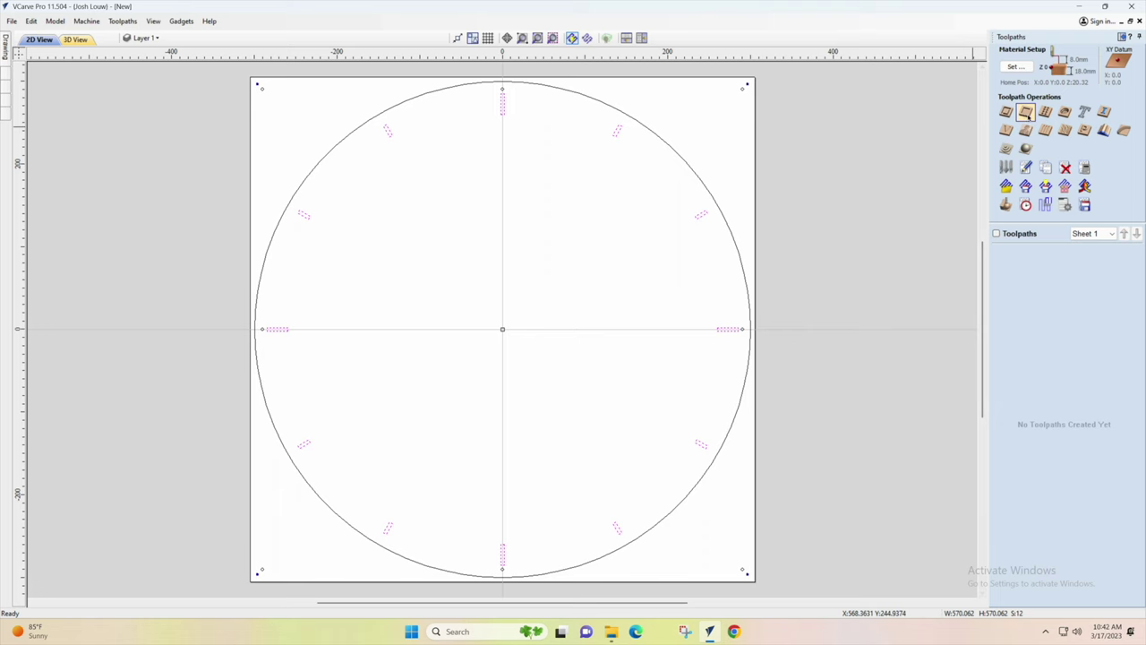
click(1026, 113)
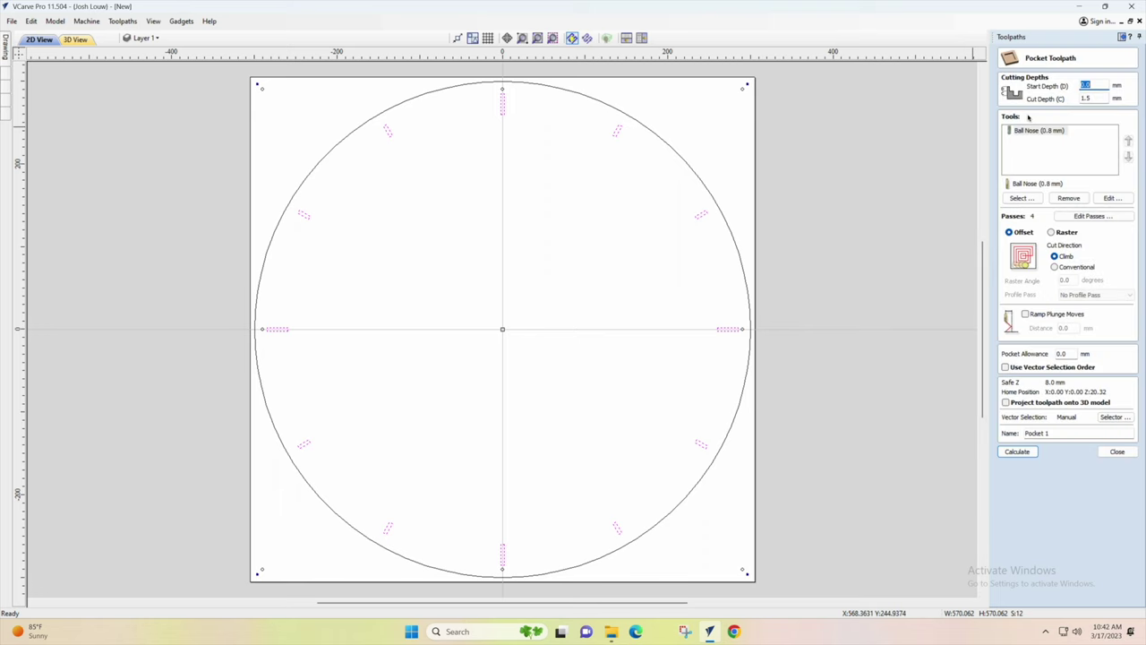
key(Tab)
click(1117, 217)
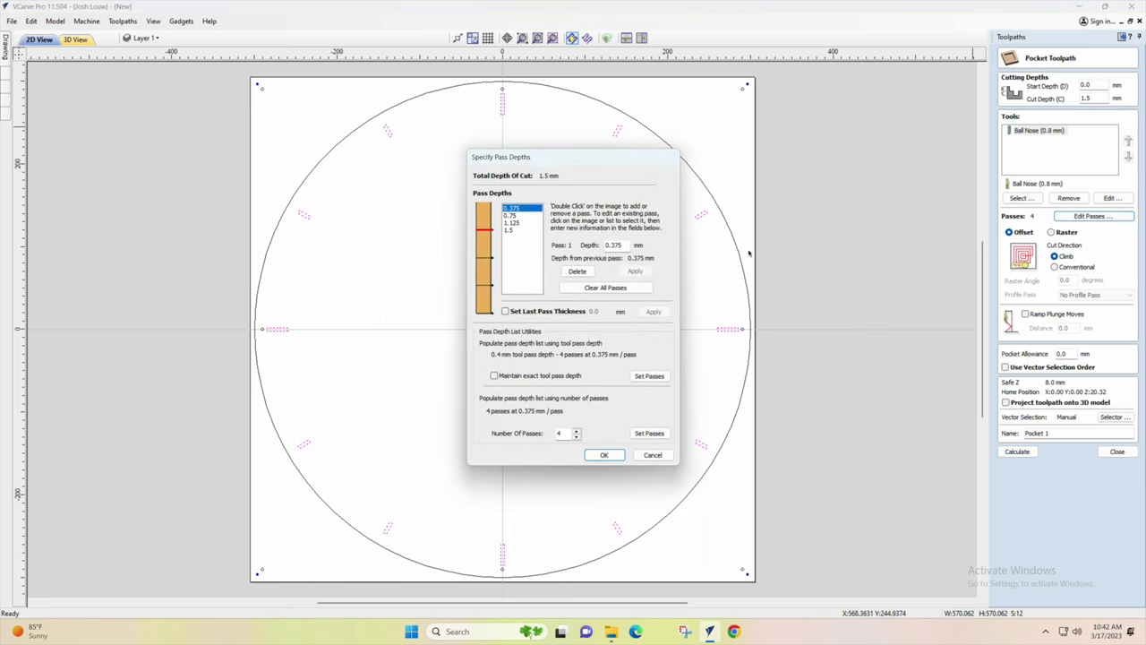
click(577, 437)
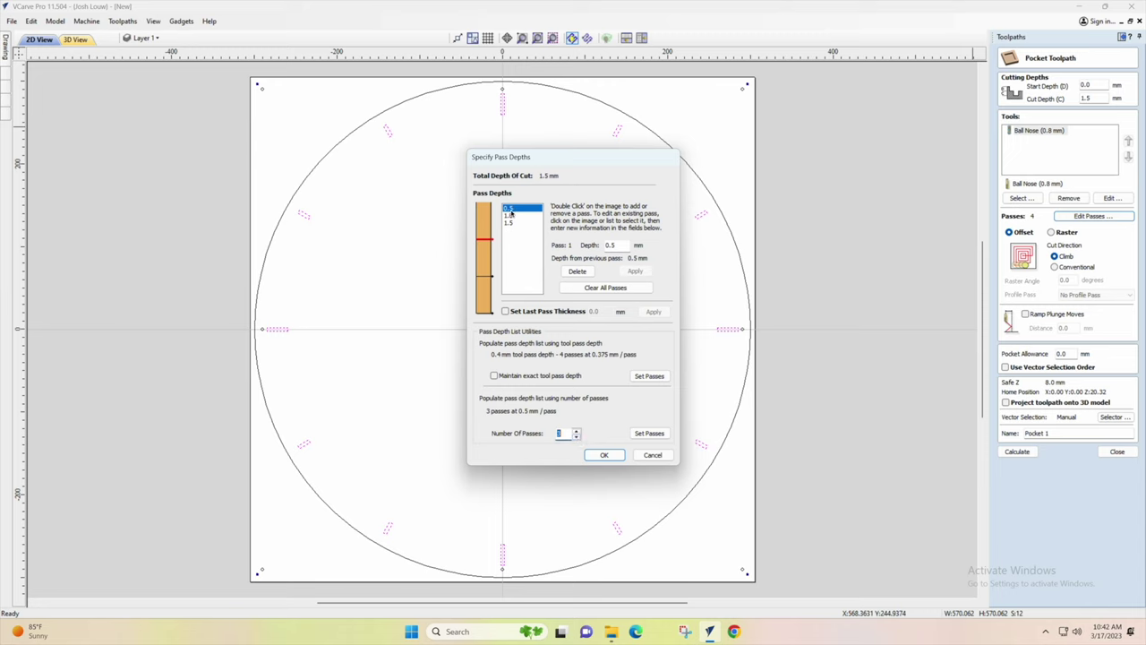
click(605, 454)
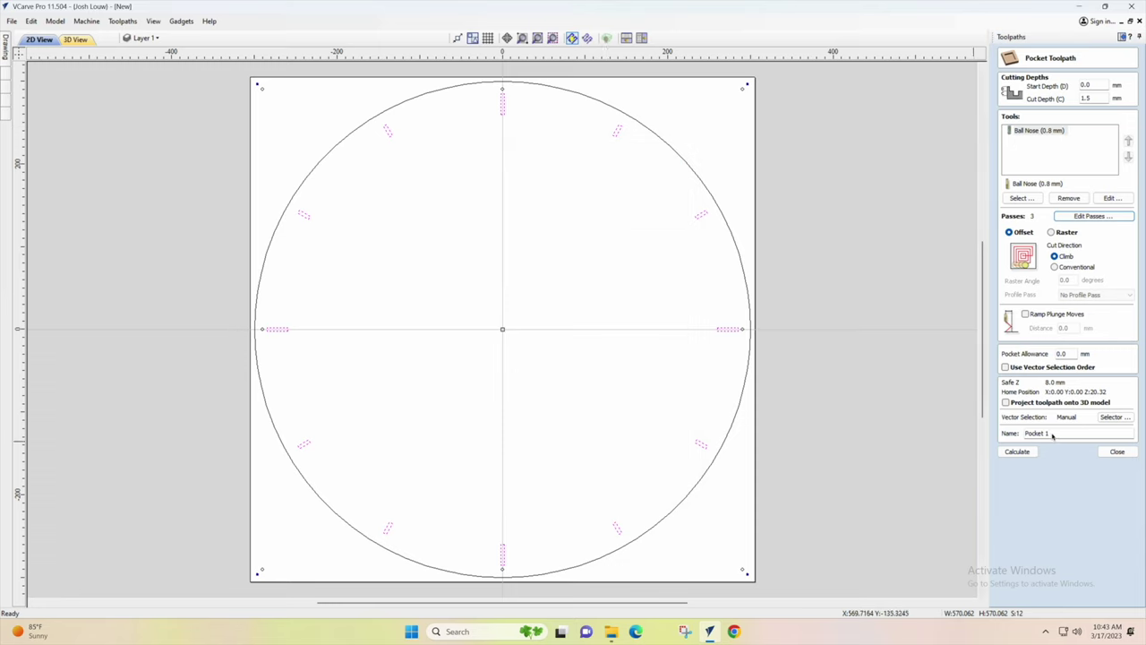
- Name the pocket toolpath Hours and calculate it
drag(1052, 434, 1014, 435)
text(Hours)
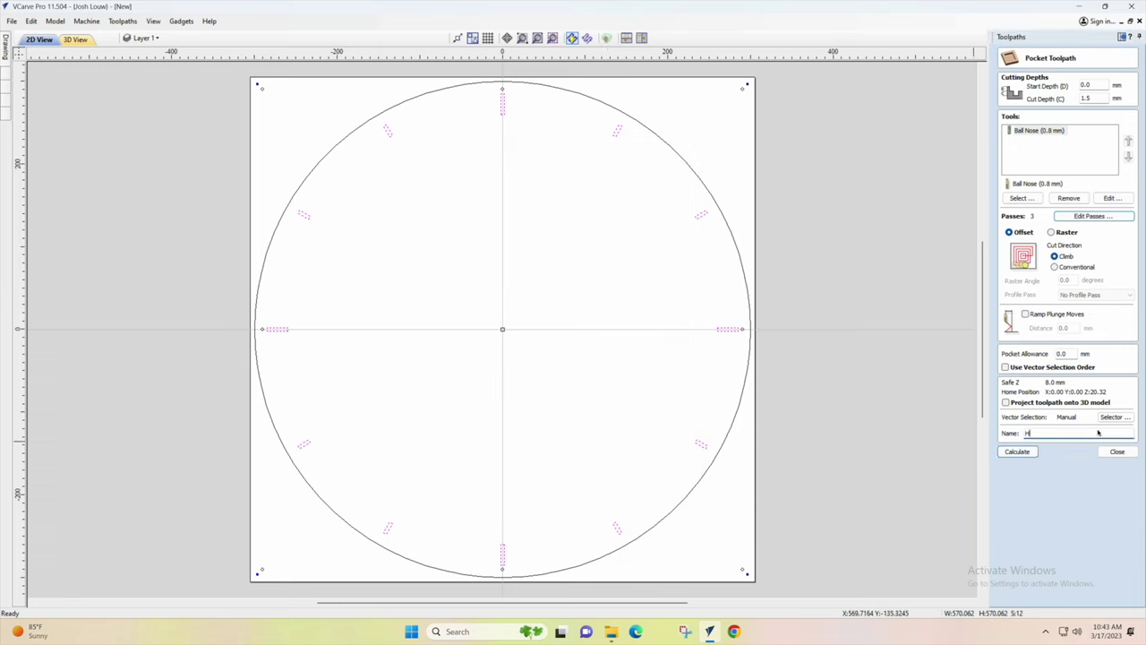
click(1027, 451)
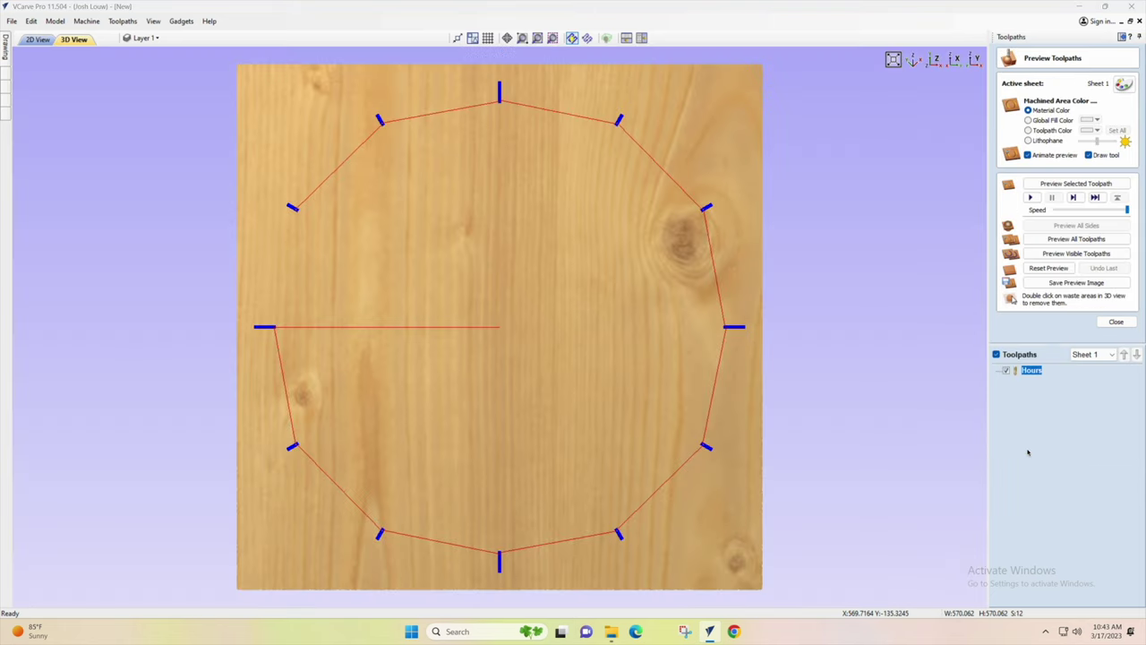
- Preview all toolpaths on the material and examine the hour marker pockets from an angle
click(1074, 239)
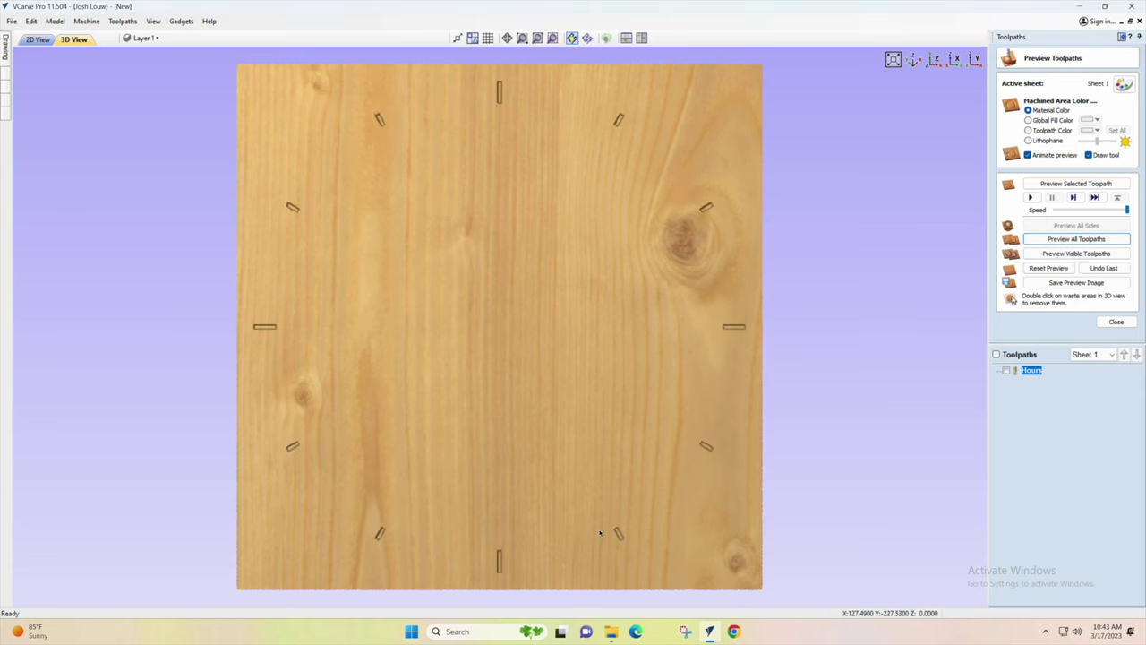
drag(618, 537, 412, 410)
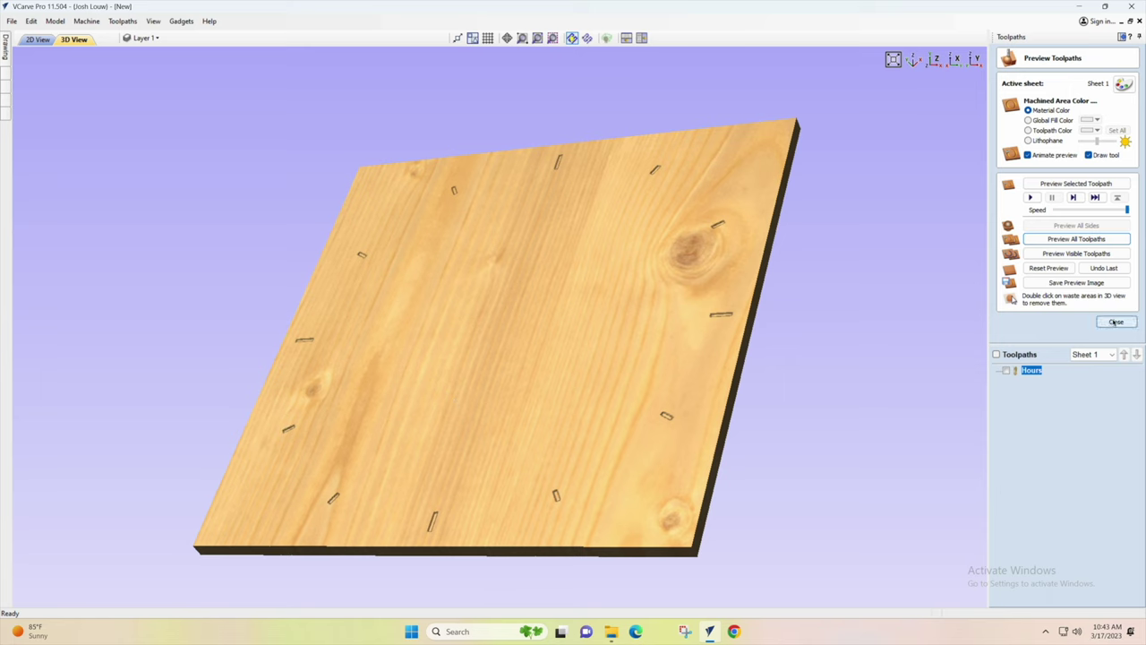
click(1116, 321)
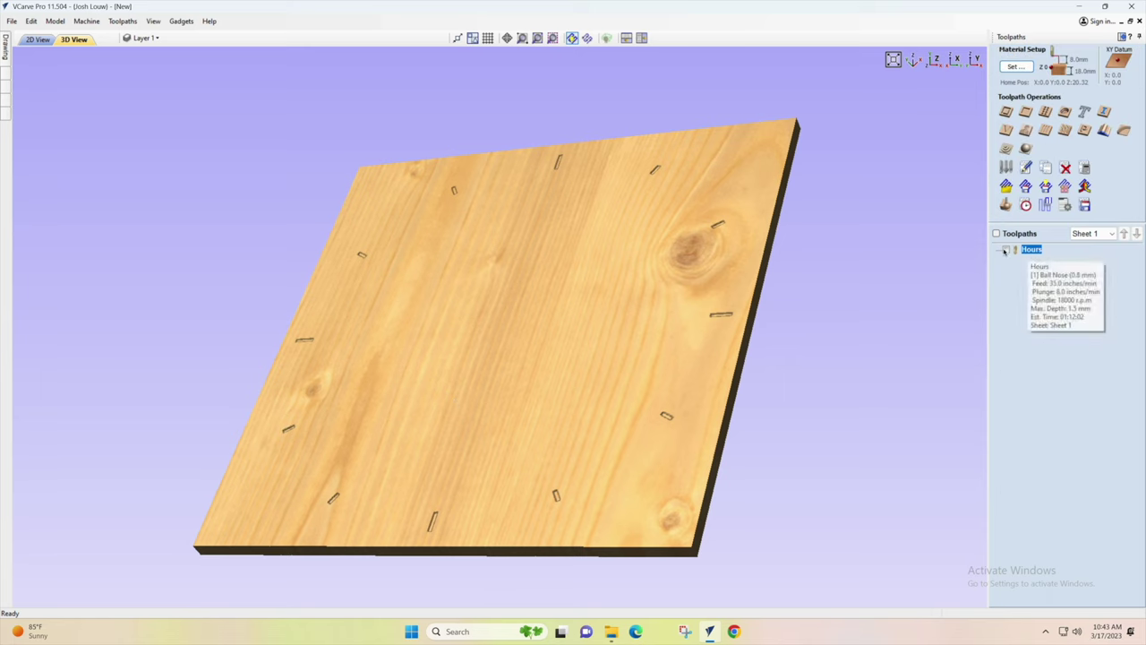
- Save the Hours toolpath as Hours Cut.ngc with the Onefinity (mm) post processor, replacing the existing file
click(1007, 248)
click(1084, 205)
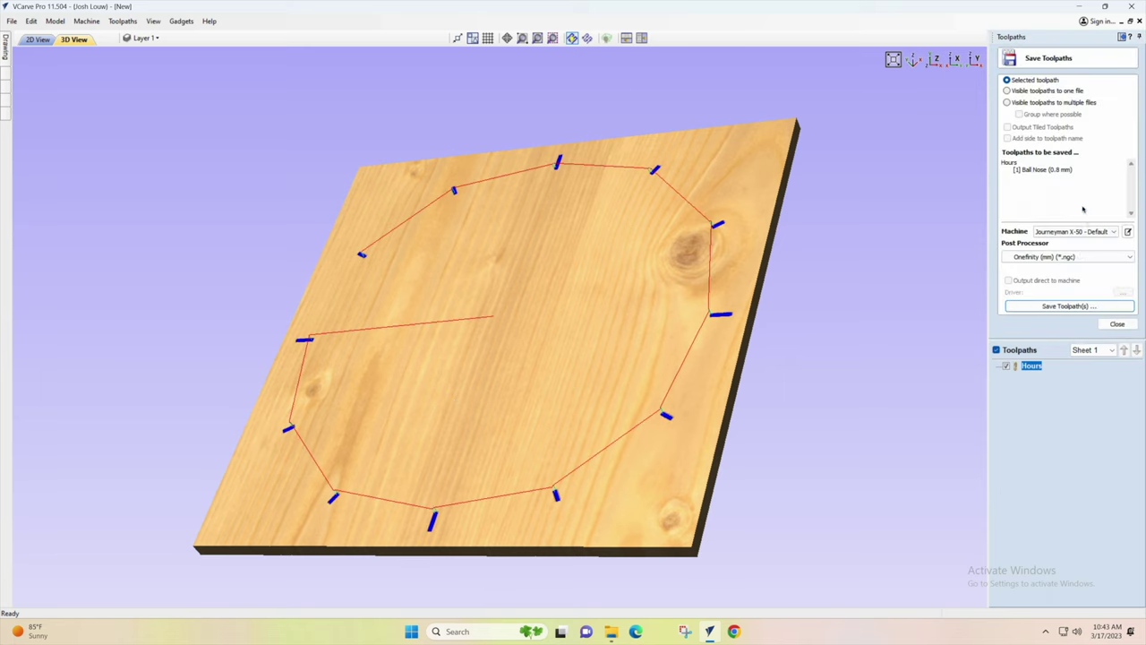
click(1064, 306)
click(621, 258)
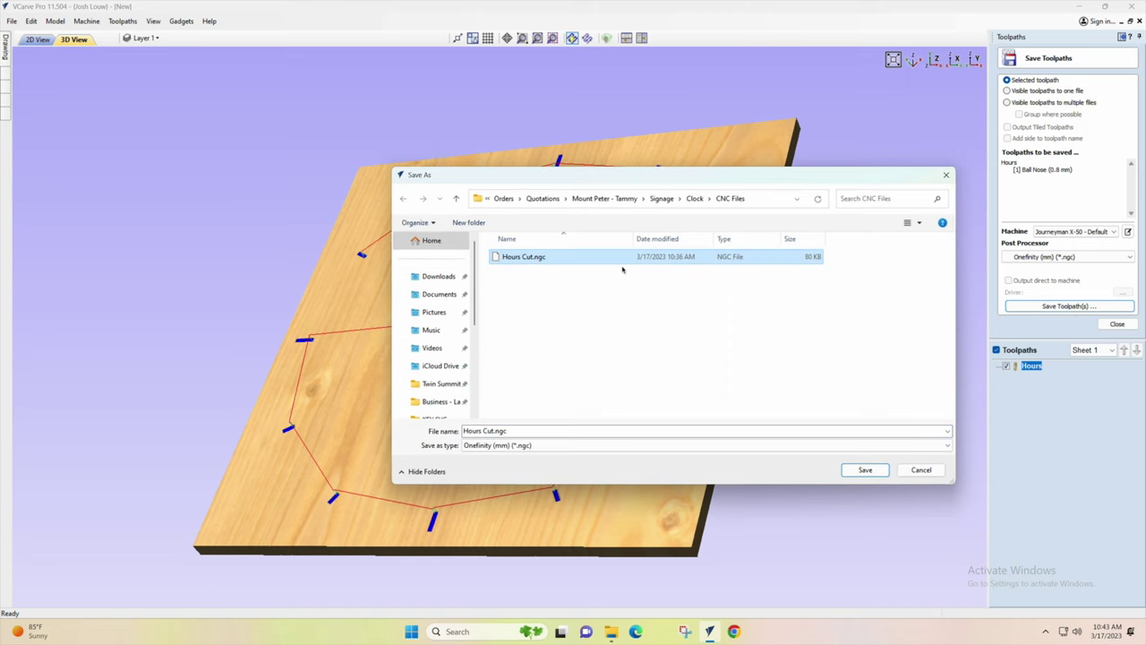
click(865, 469)
click(600, 314)
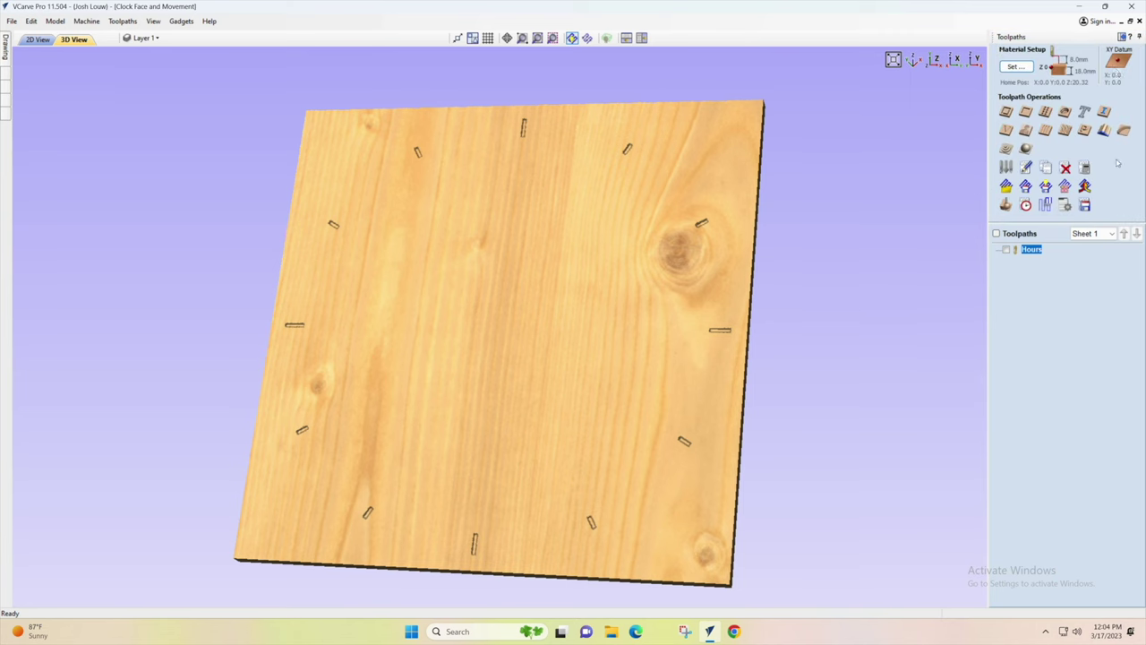
- Create a 57 by 57 mm rectangle with 5 mm external corner radii, its centre anchored at X 0, Y 0
click(5, 45)
click(178, 39)
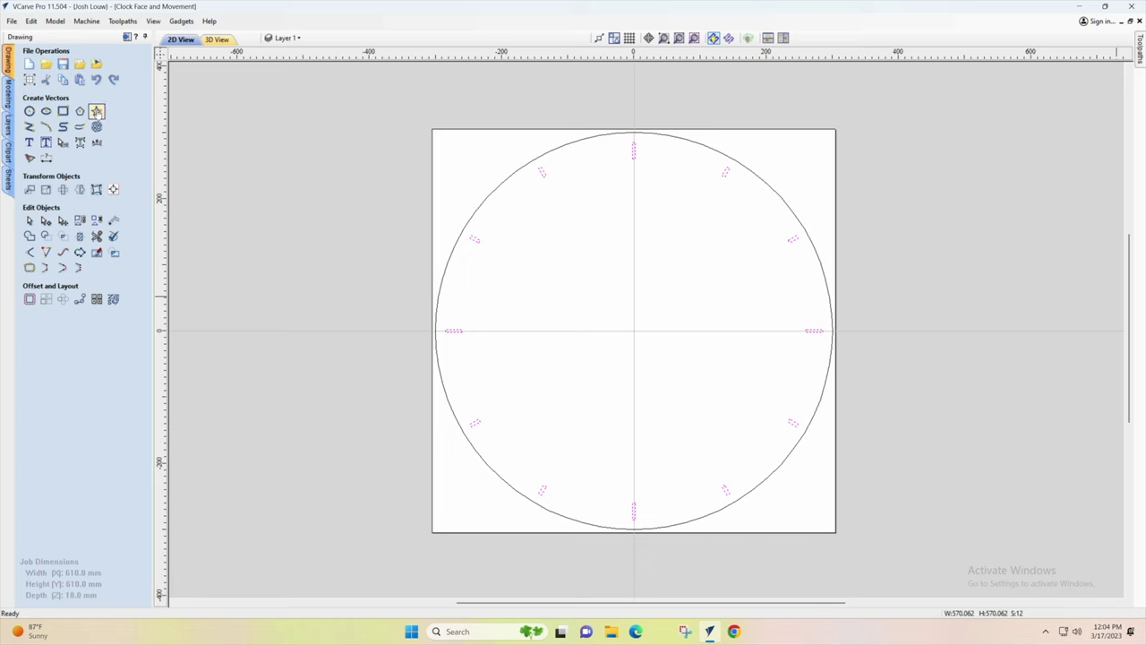
click(62, 111)
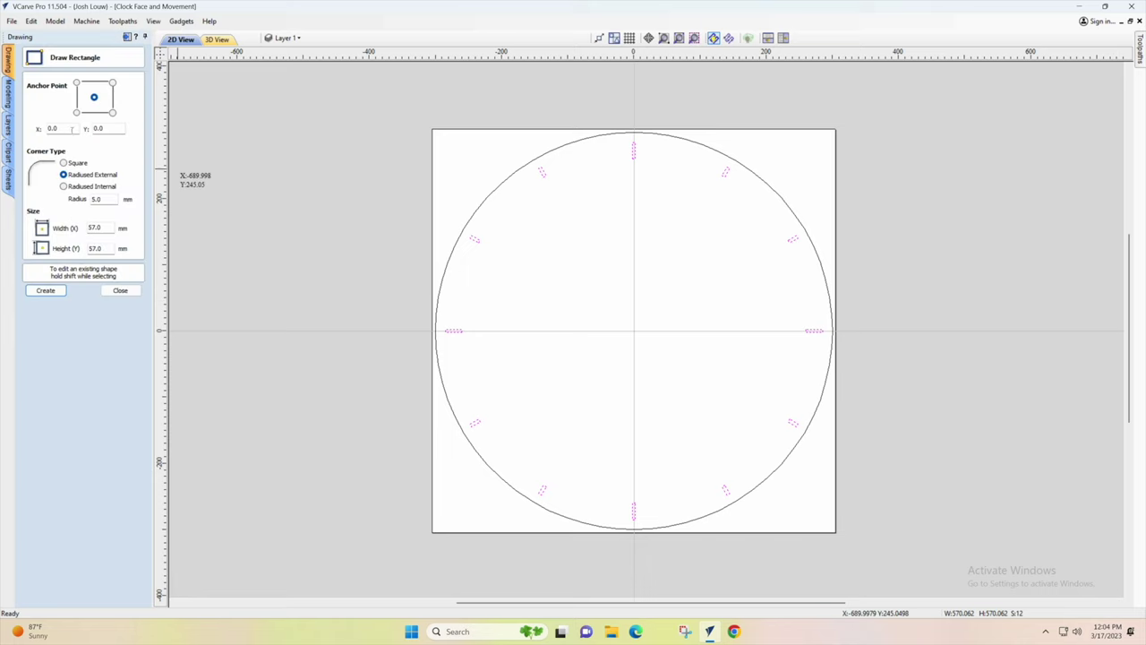
drag(72, 129, 39, 128)
drag(115, 128, 78, 127)
drag(105, 199, 92, 198)
drag(107, 227, 88, 248)
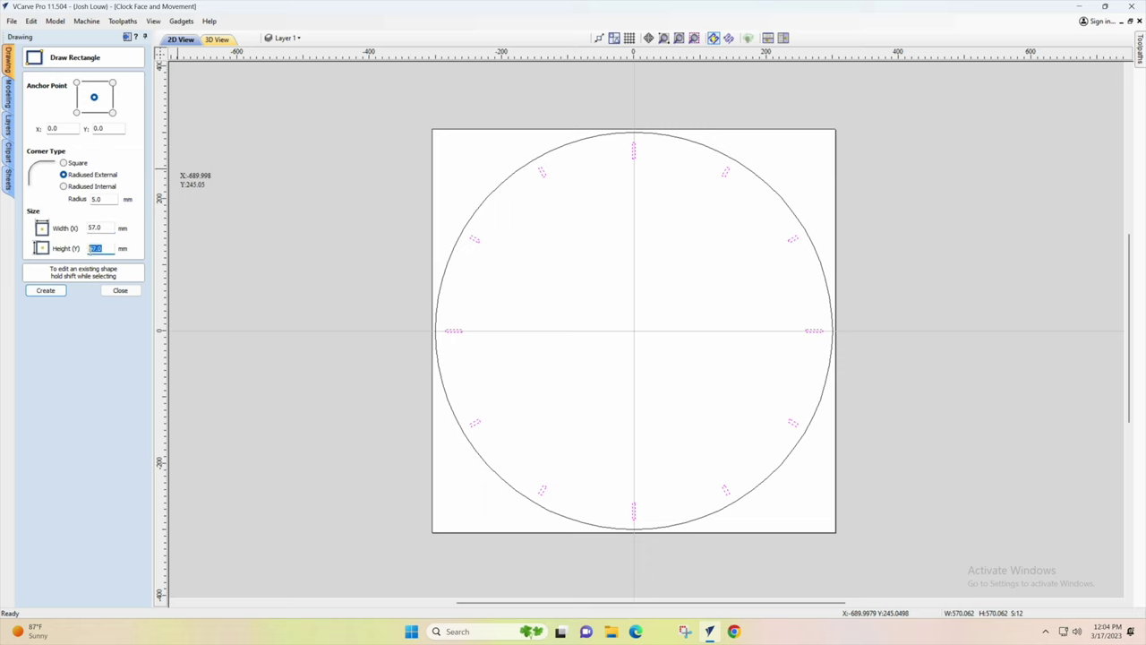
click(59, 291)
click(120, 290)
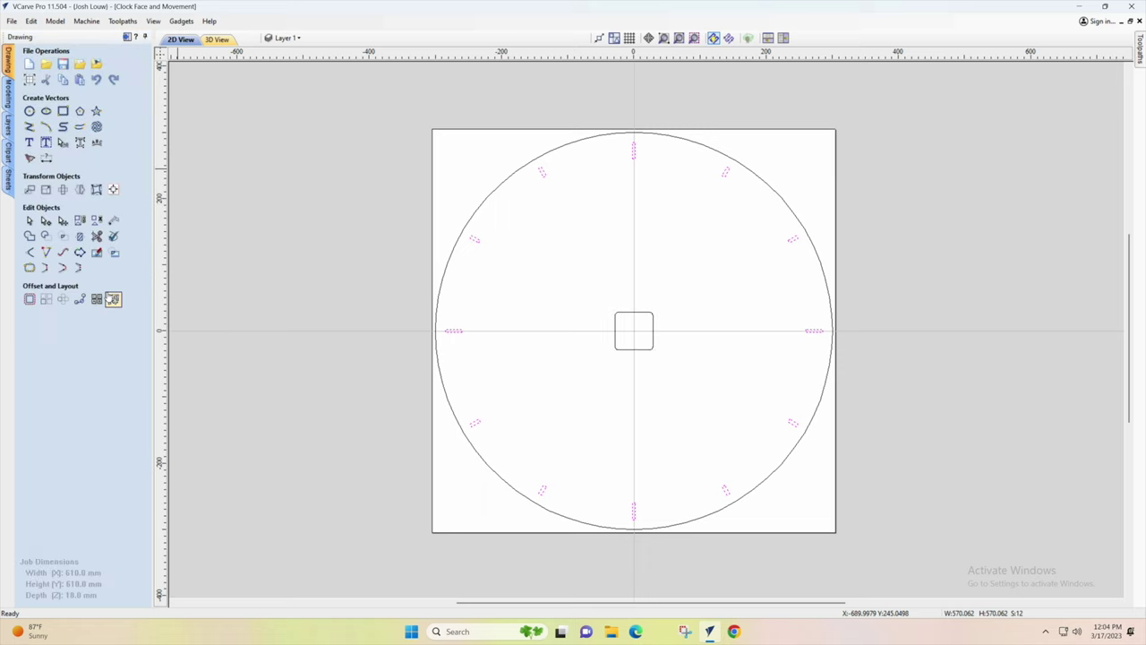
- Create a circle 8.2 mm in diameter centred at X 0, Y 0
click(28, 111)
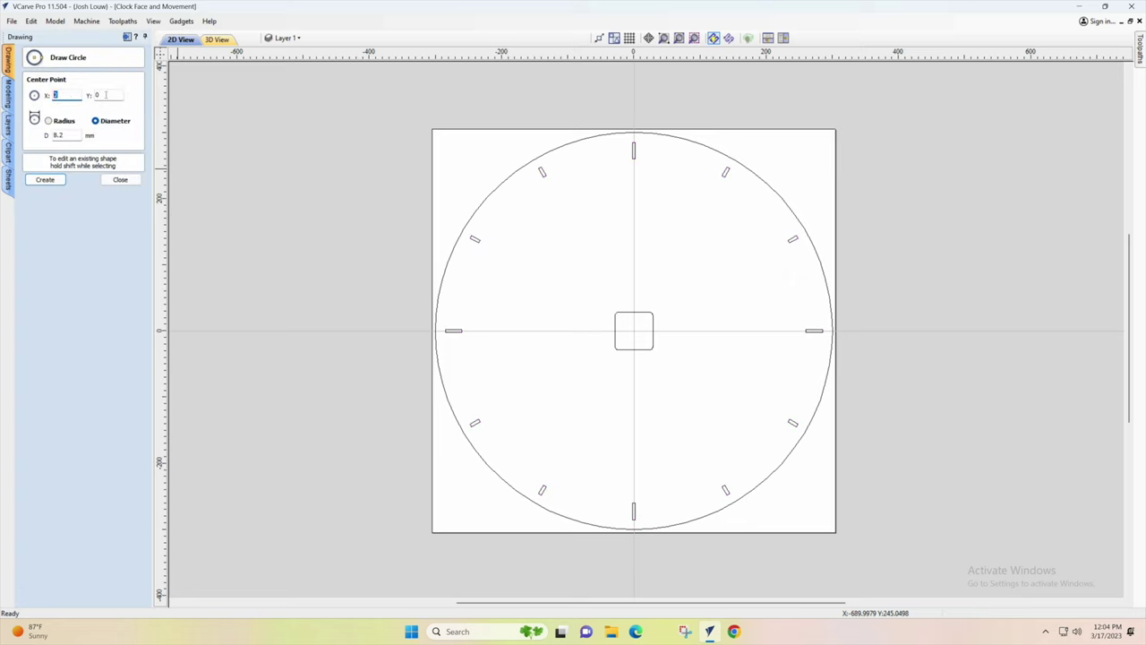
key(Tab)
click(71, 134)
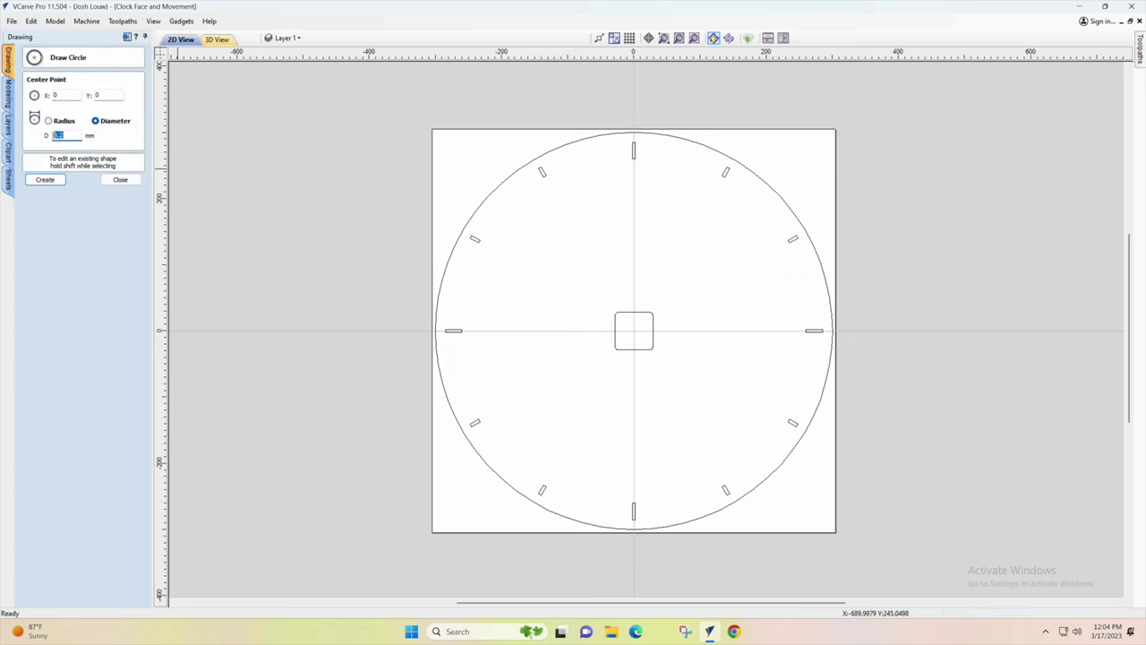
click(45, 180)
click(120, 180)
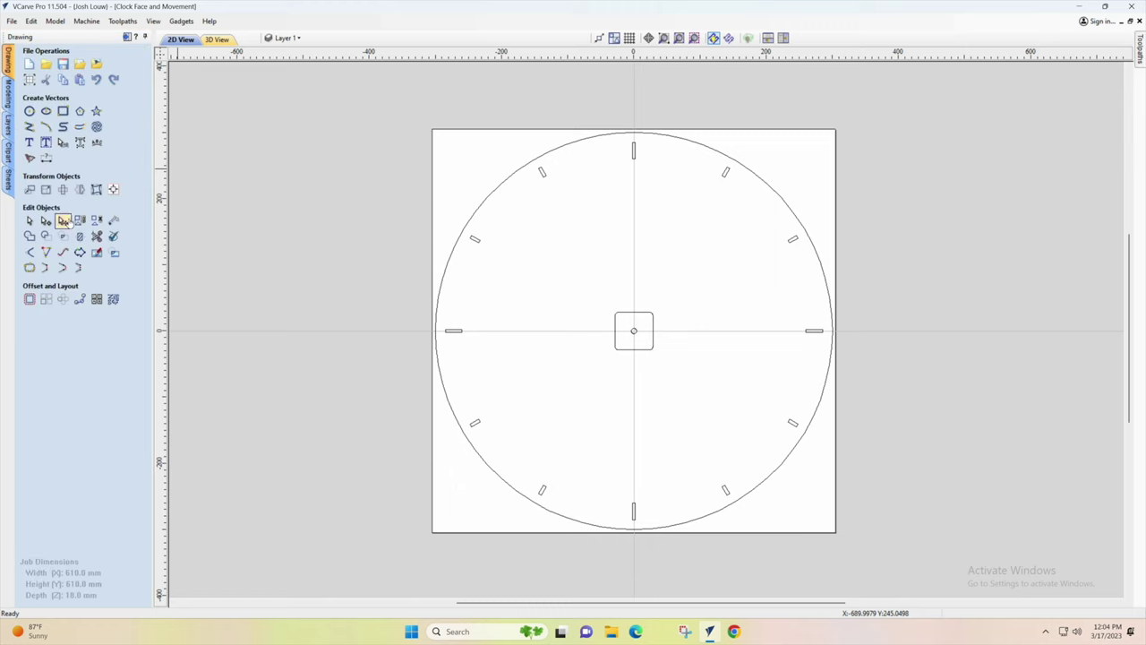
- Start a pocket toolpath for the rounded 57 mm square with a cut depth of 10 mm
click(624, 314)
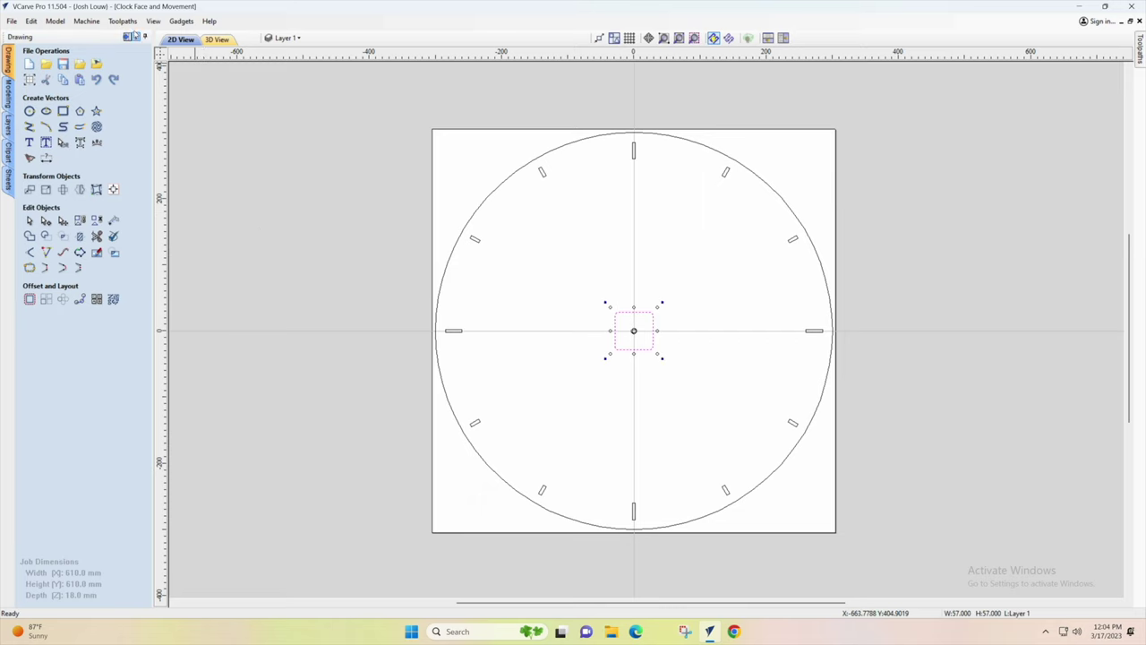
click(128, 37)
click(128, 37)
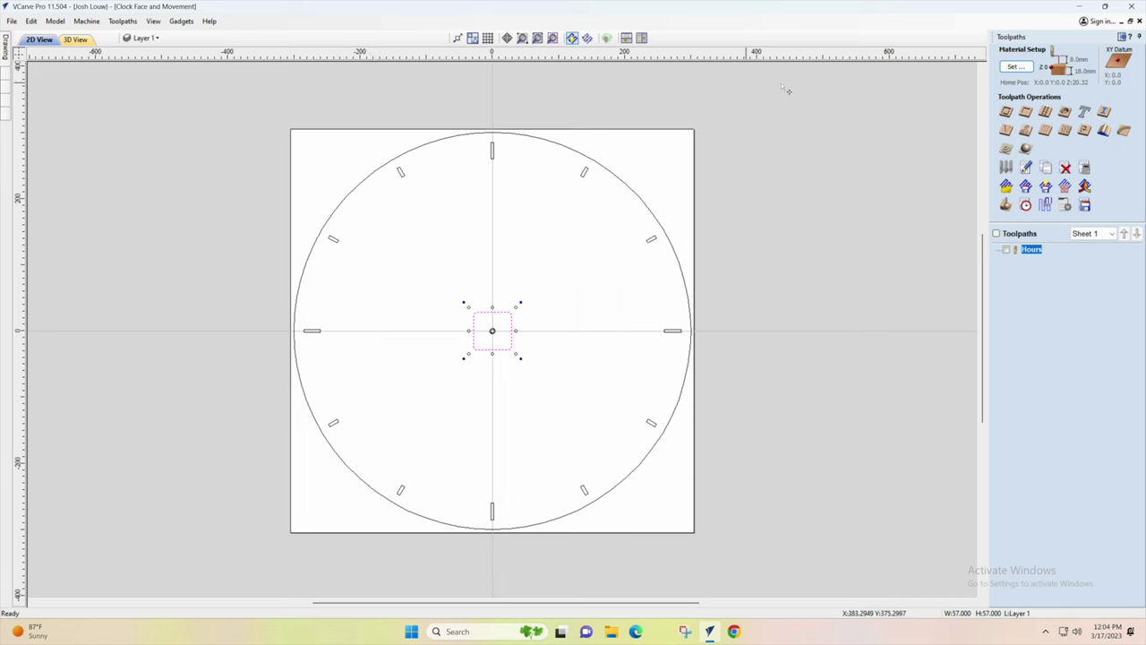
click(1025, 112)
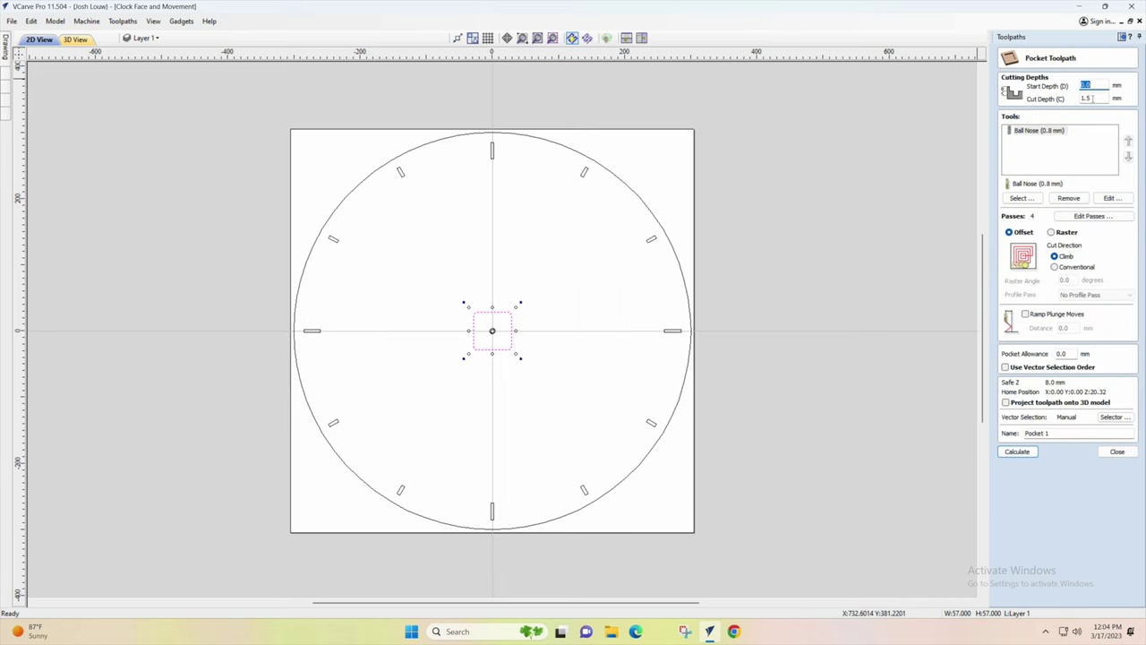
click(1093, 98)
text(10)
- Replace the pocket's ball nose tool with the End Mill (1/8") 1/8 Down-Cut Spiral
click(1079, 198)
click(1021, 198)
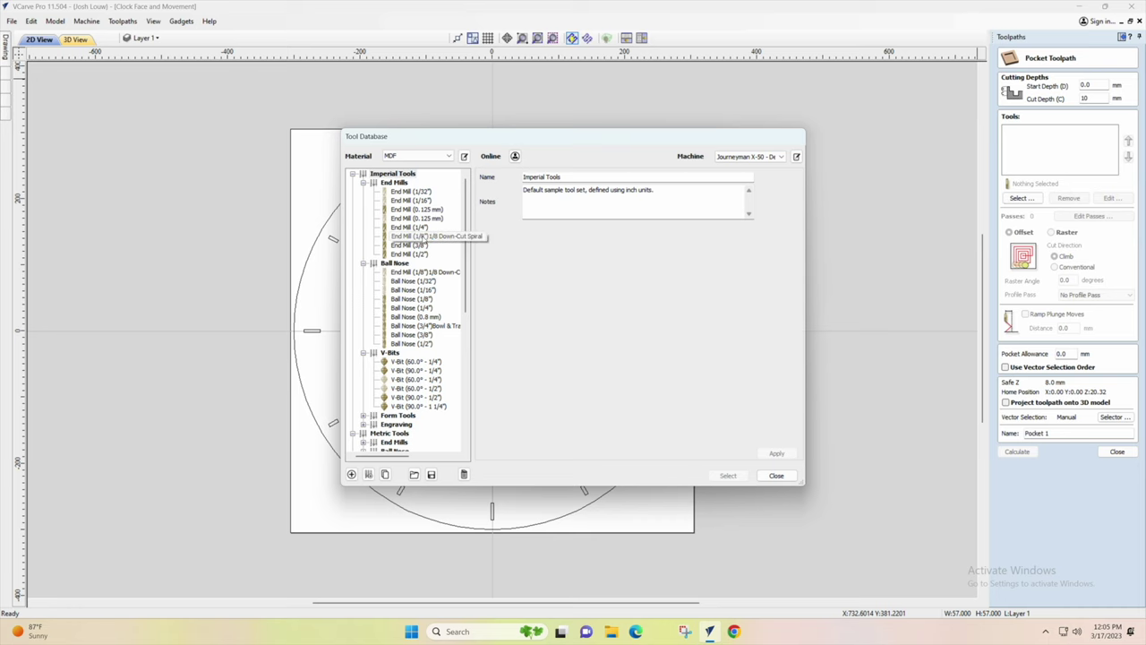
click(424, 236)
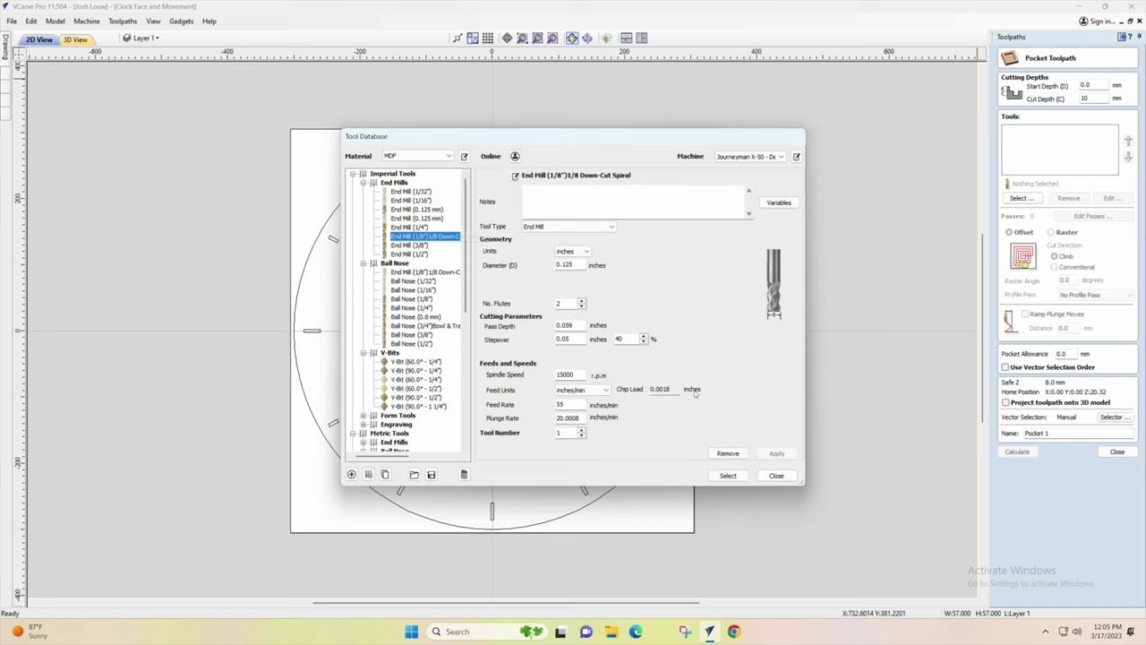
click(727, 475)
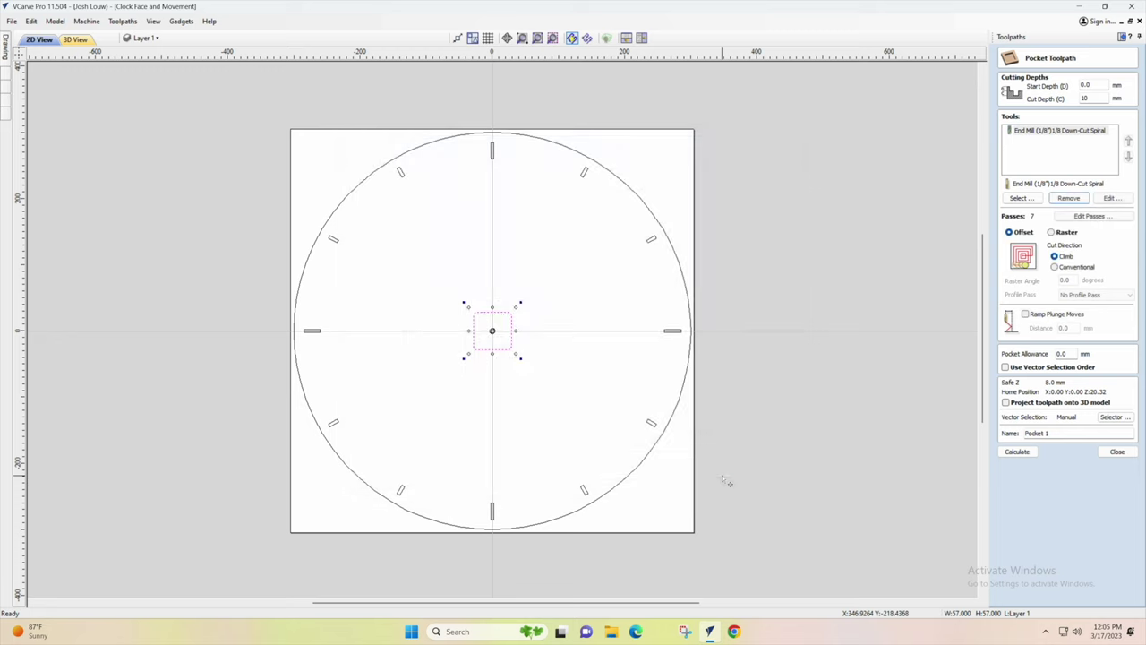
- Add 20 mm ramp plunge moves to the pocket toolpath and set its number of passes to 6
click(1025, 314)
double_click(1064, 328)
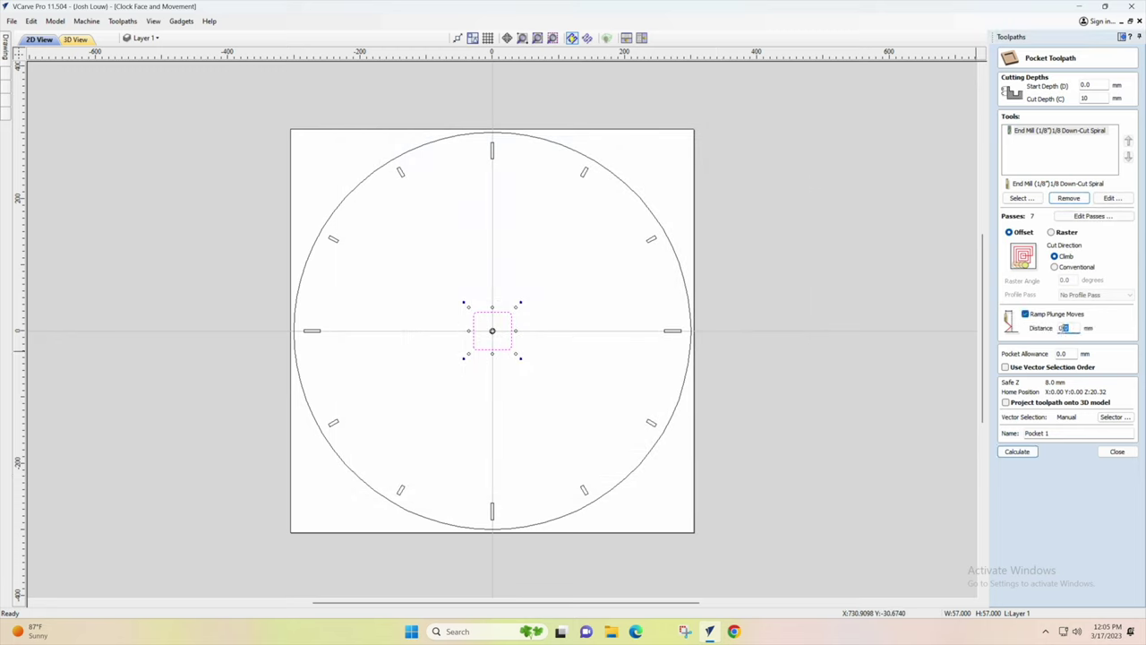
text(20)
click(1090, 216)
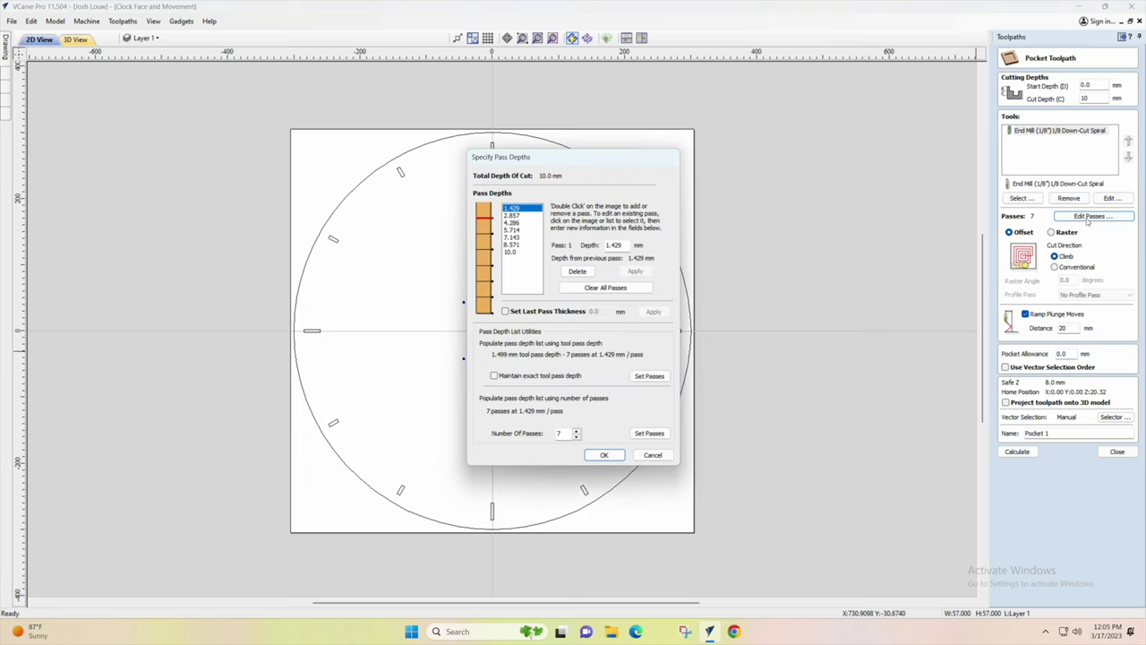
click(577, 437)
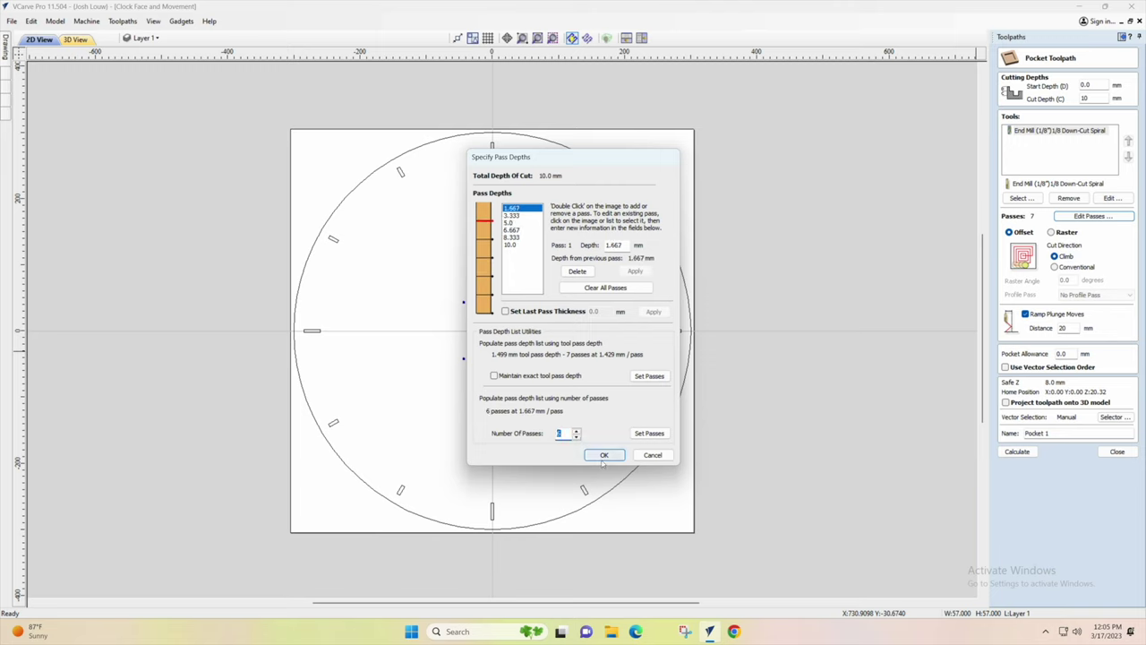
click(604, 456)
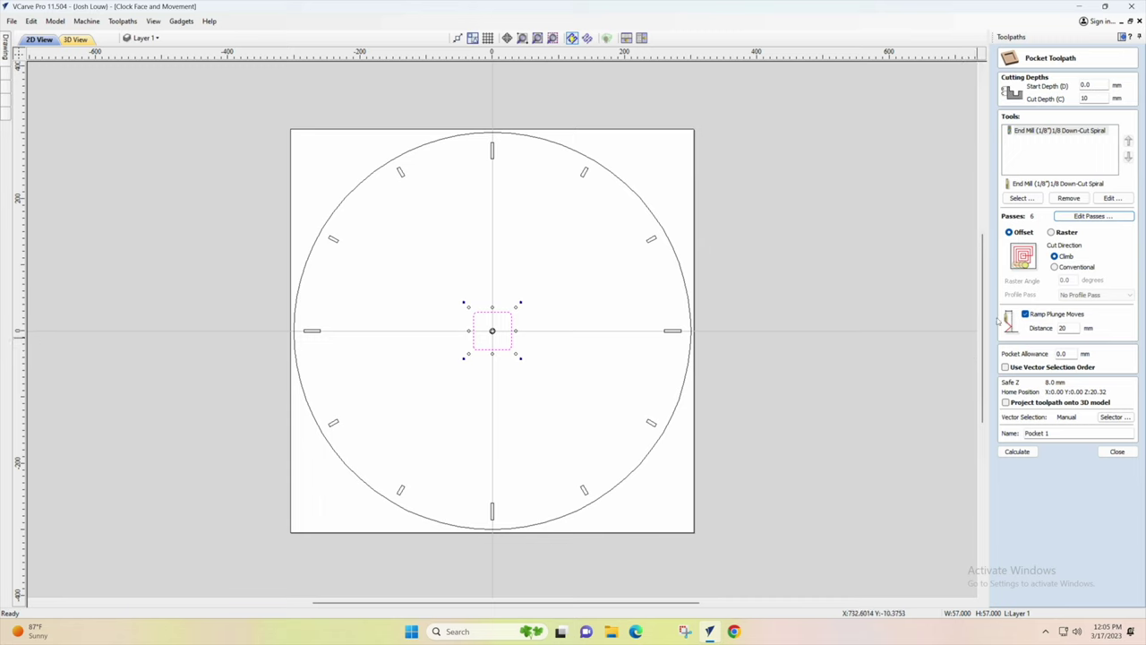
- Name the toolpath Movement Pocket, calculate it and close the preview
drag(1058, 433, 1003, 436)
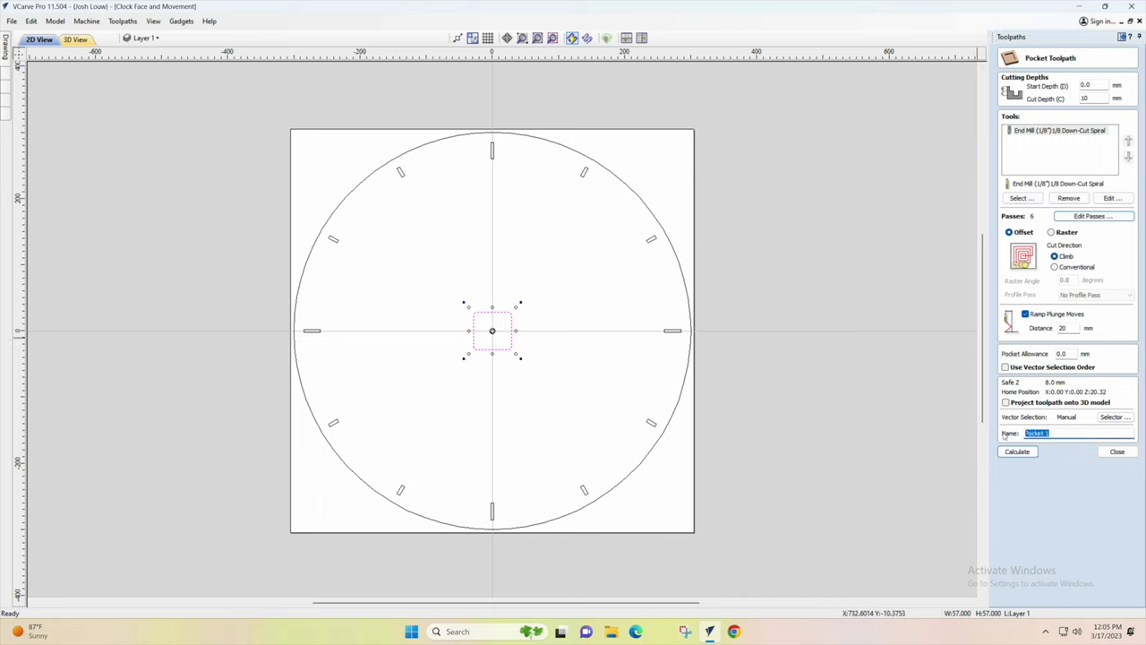
text(Movement)
click(1030, 453)
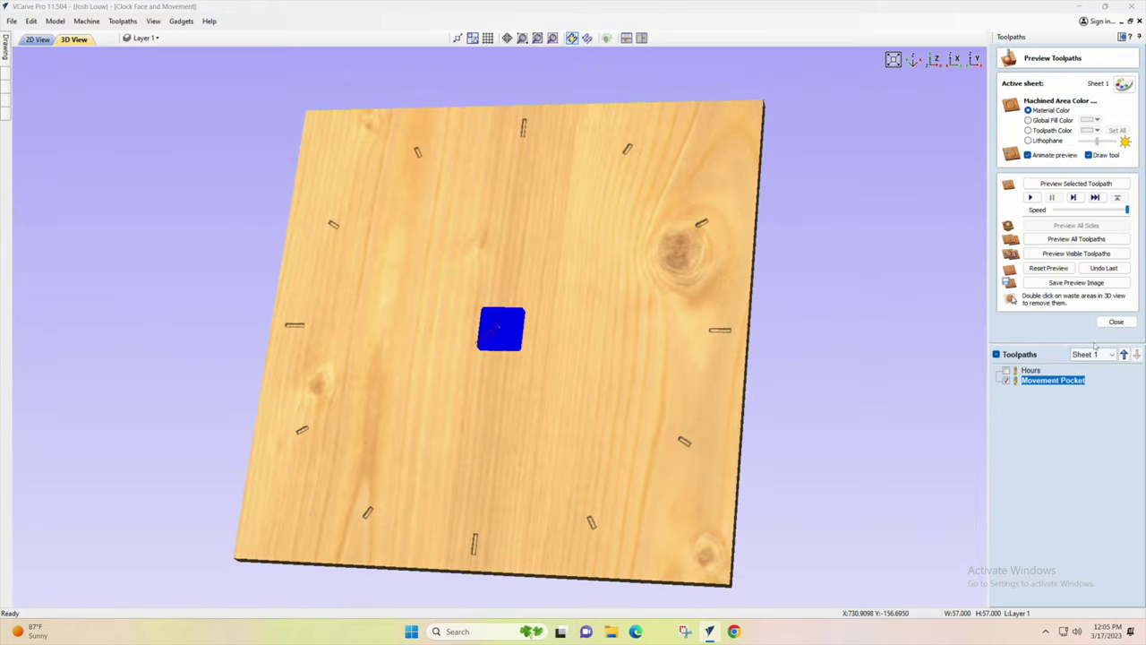
click(1103, 324)
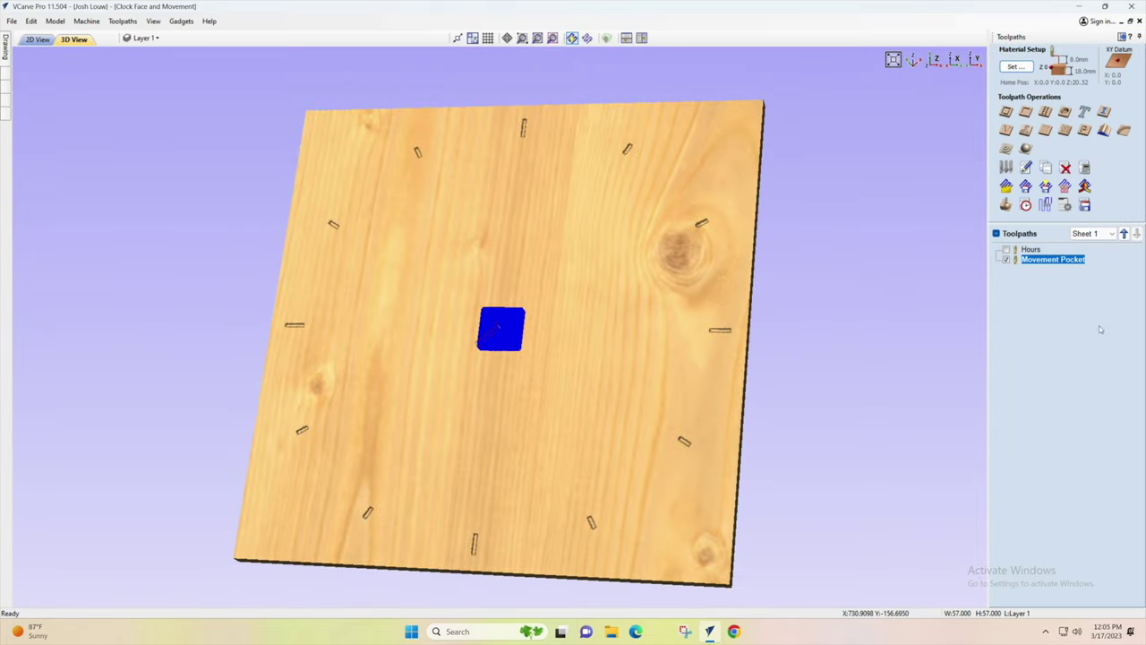
- Start a profile toolpath for the 8.2 mm centre circle with a cut depth of 18.3 mm, keeping the proposed passes
click(1122, 37)
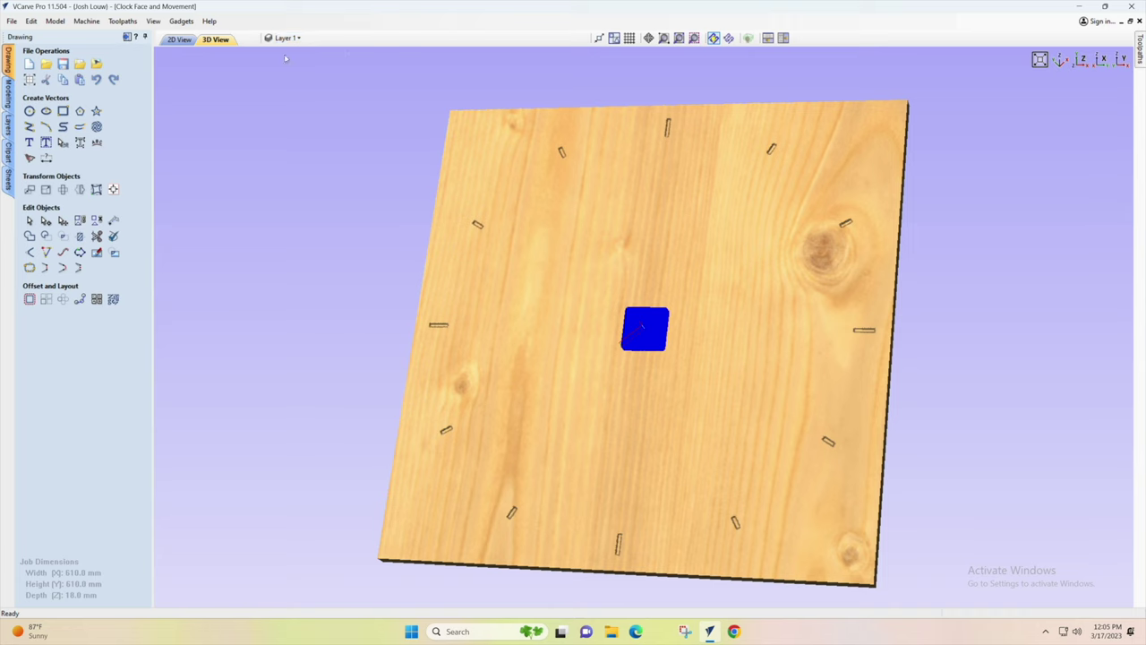
click(174, 40)
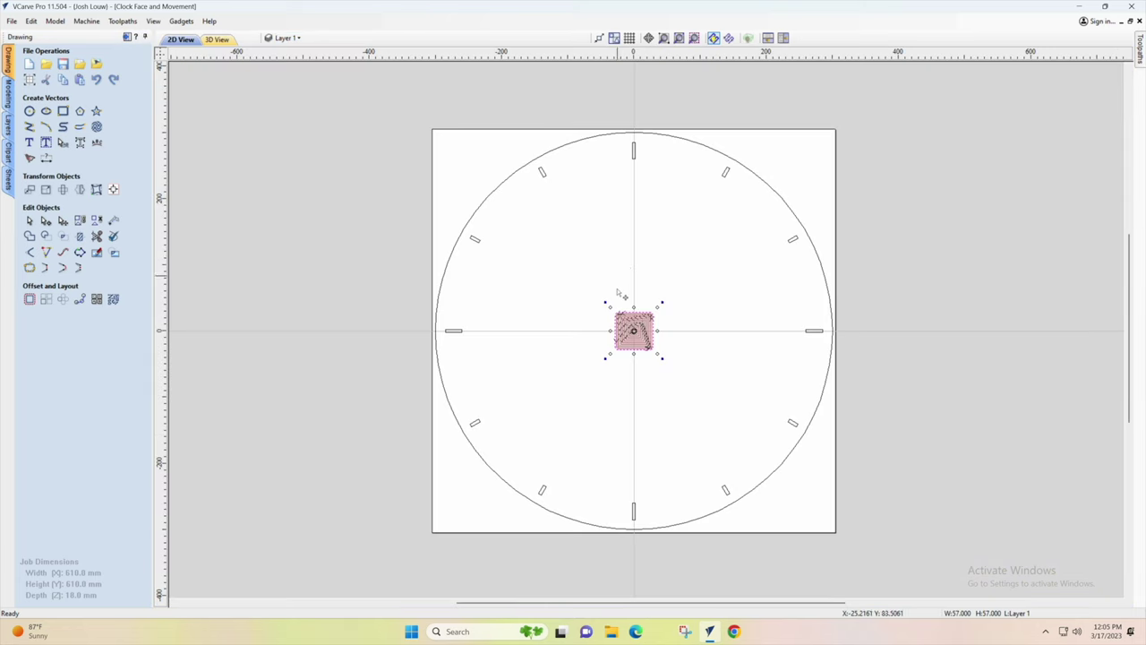
scroll(644, 327, up, 4)
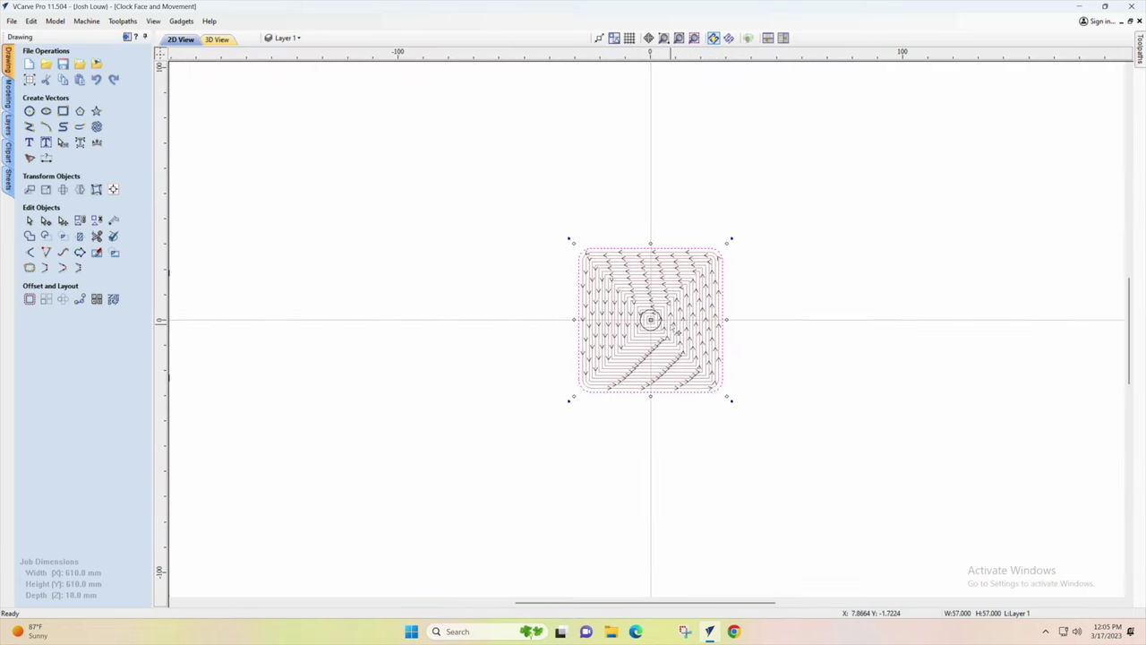
scroll(678, 332, up, 5)
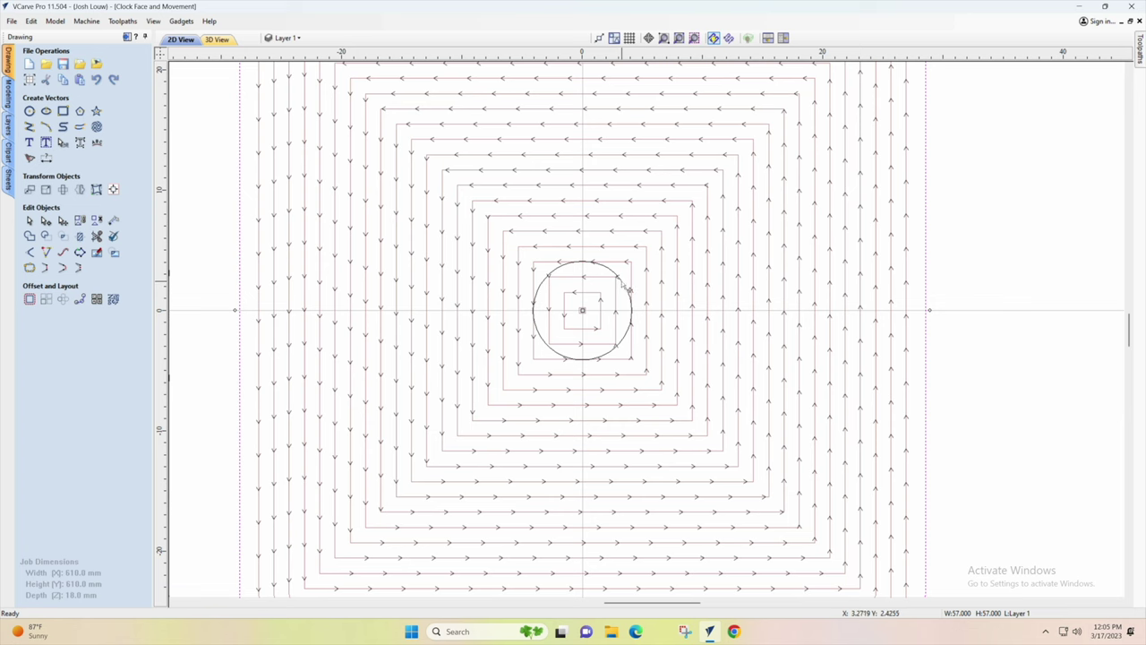
click(620, 280)
scroll(621, 280, down, 4)
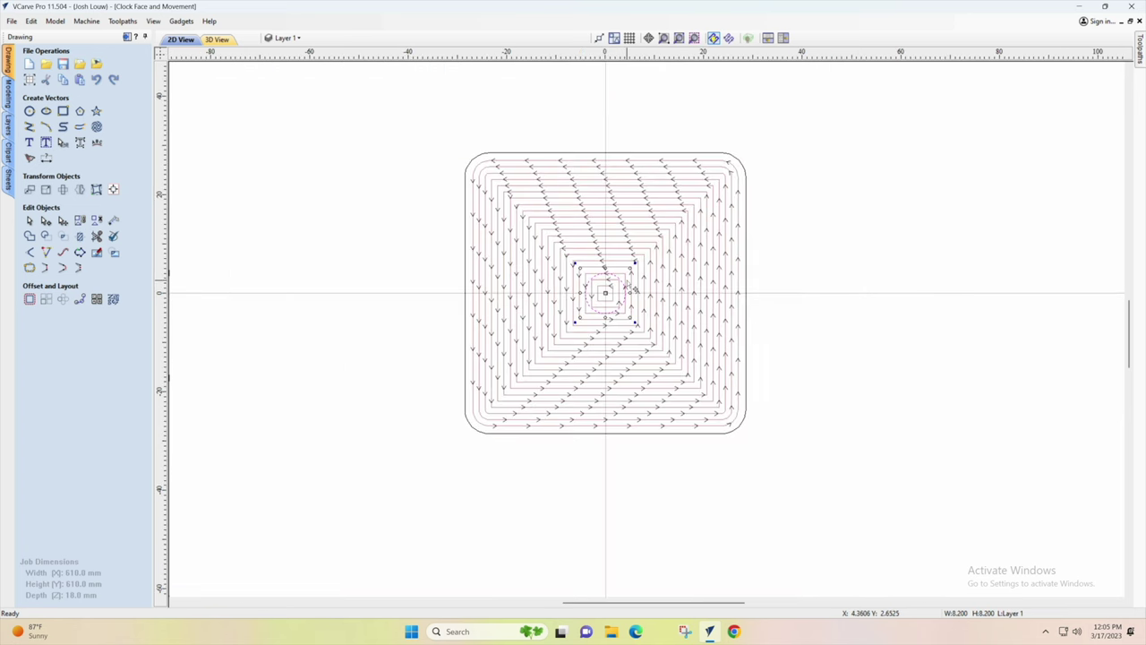
click(128, 37)
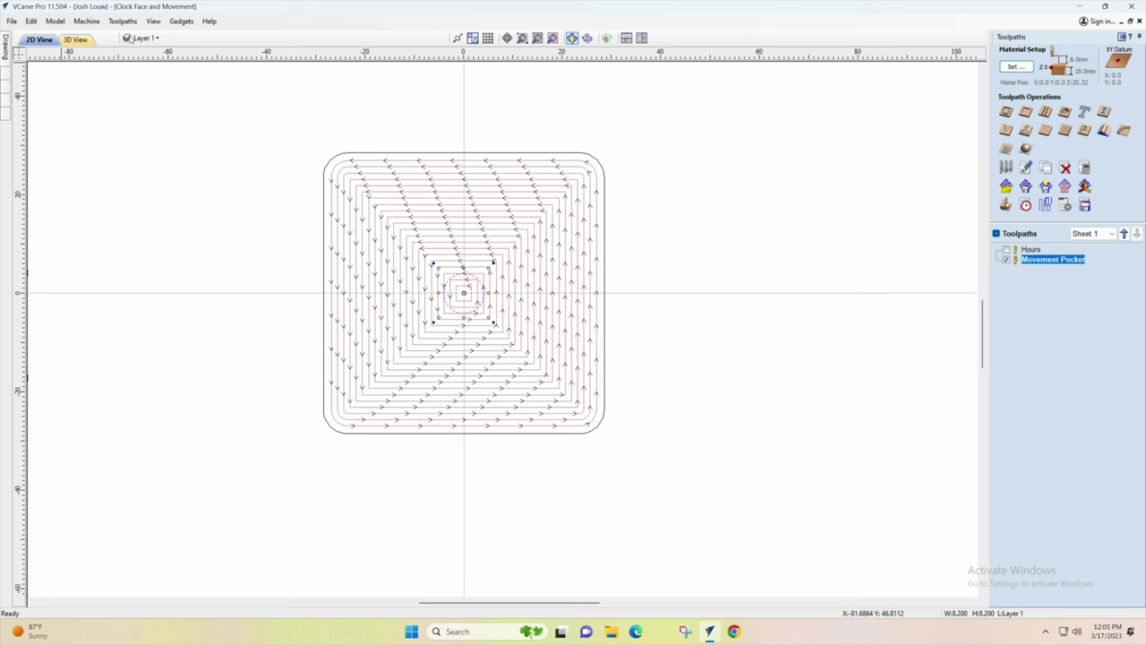
click(1006, 112)
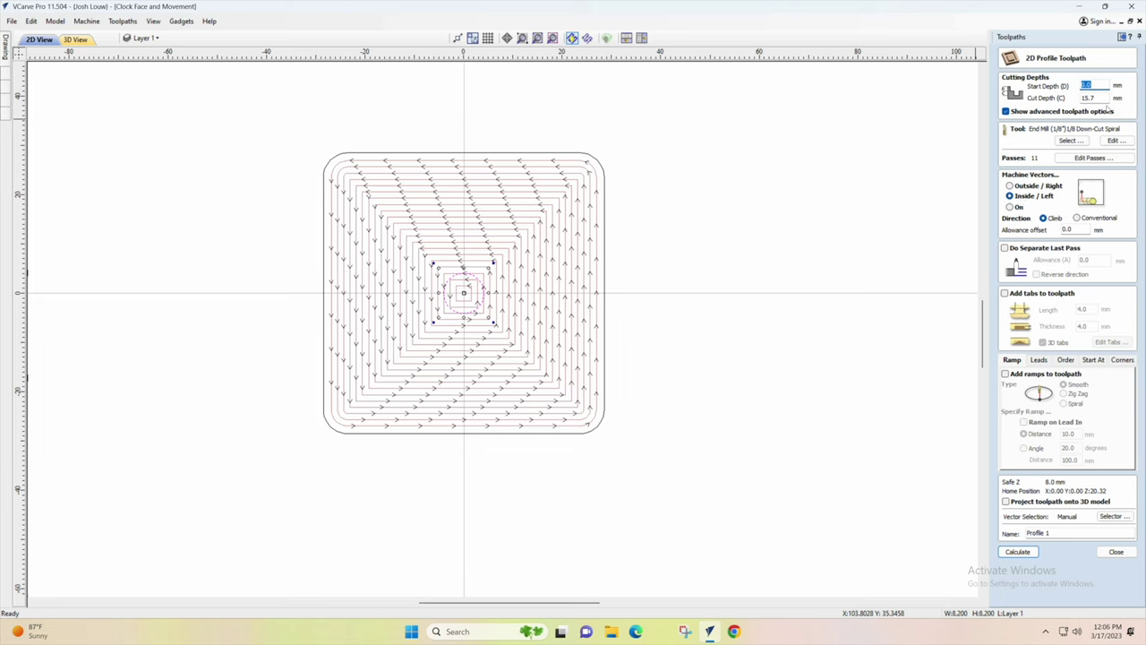
key(Tab)
text(18)
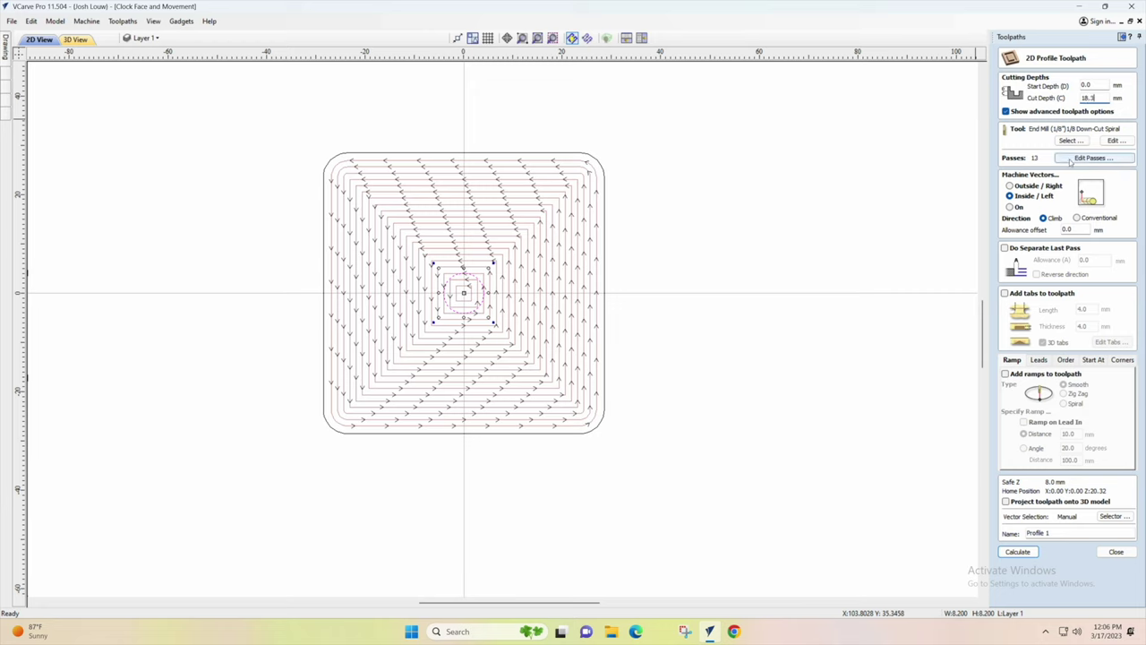
click(1091, 158)
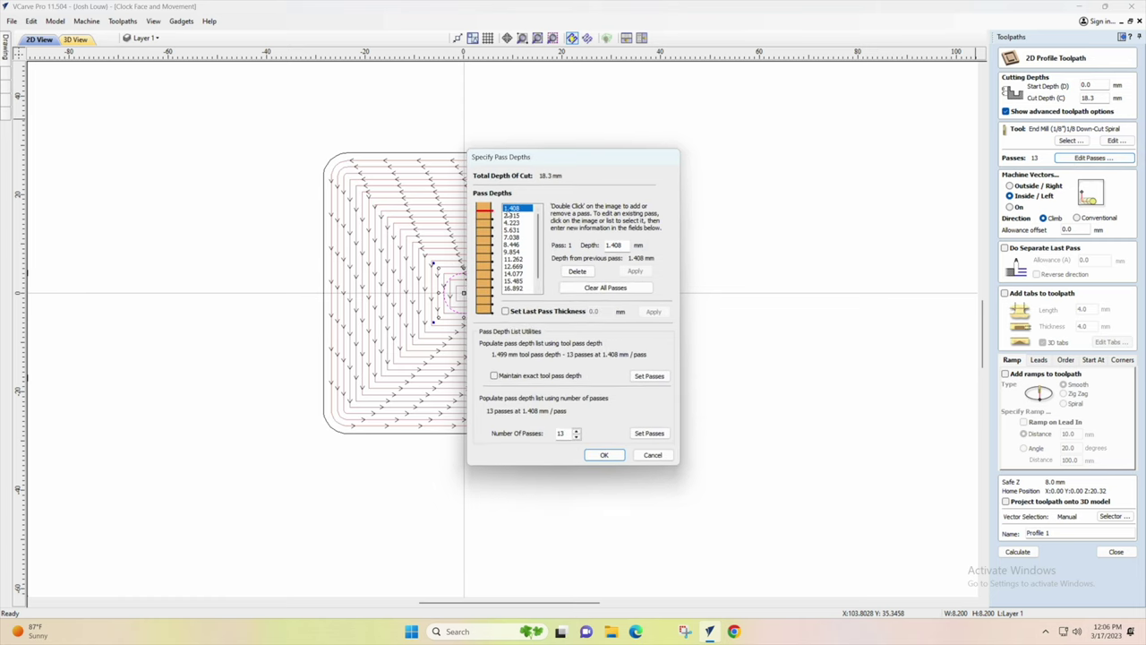
click(608, 455)
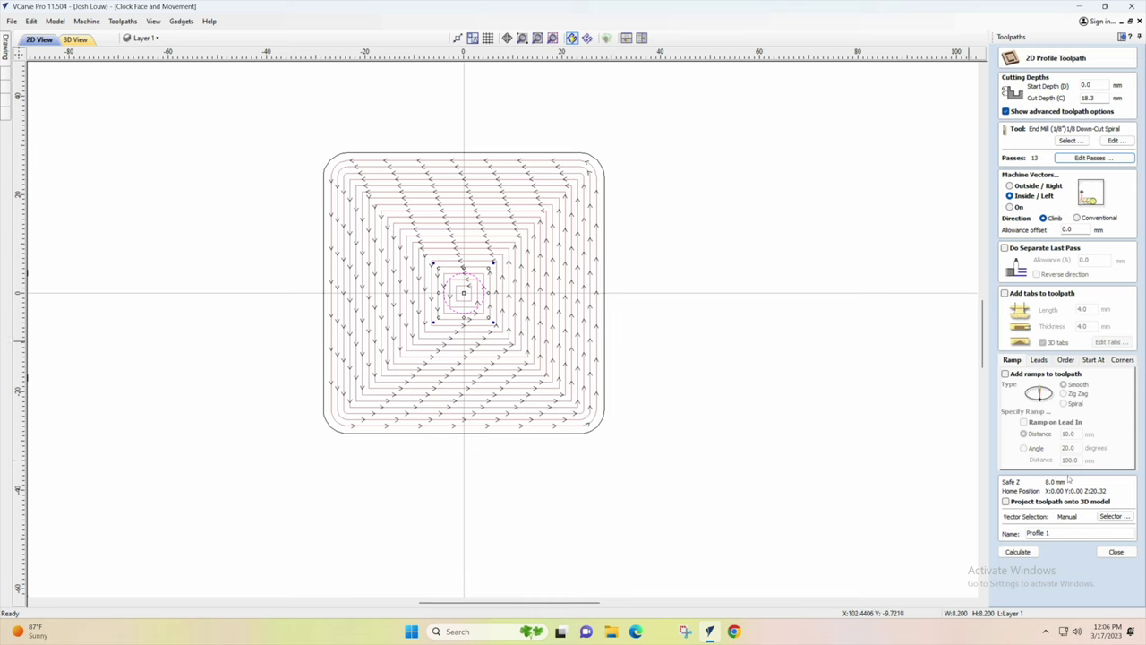
- Name the profile toolpath Shaft and calculate it, accepting the cut through the material
drag(1074, 535, 1018, 533)
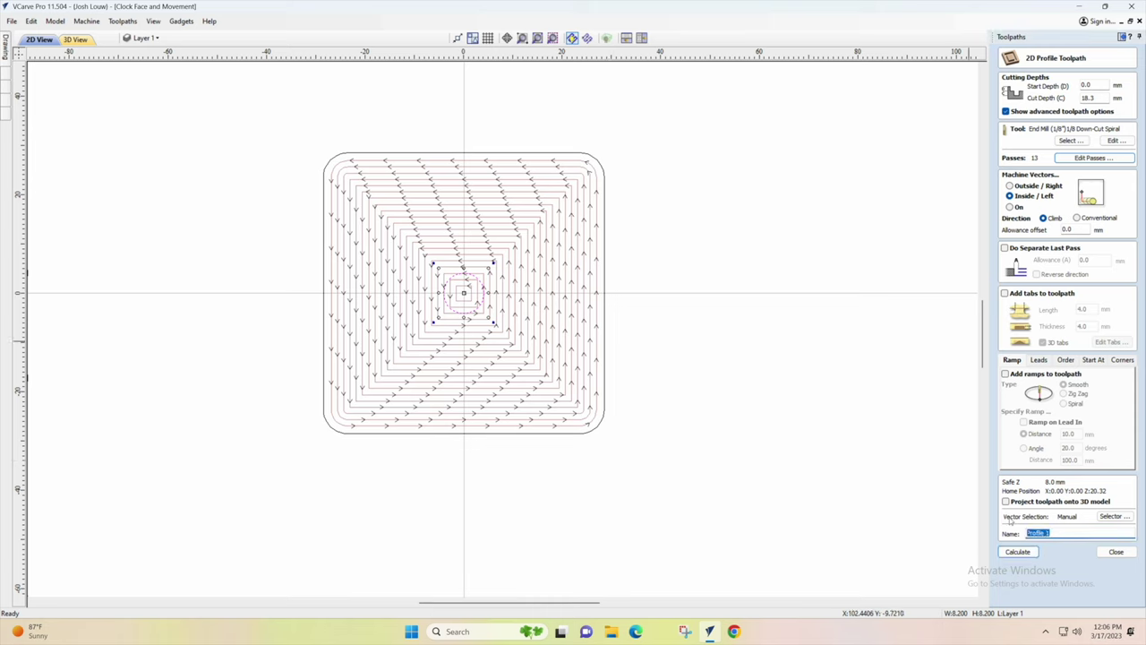
text(Shaft)
click(1006, 549)
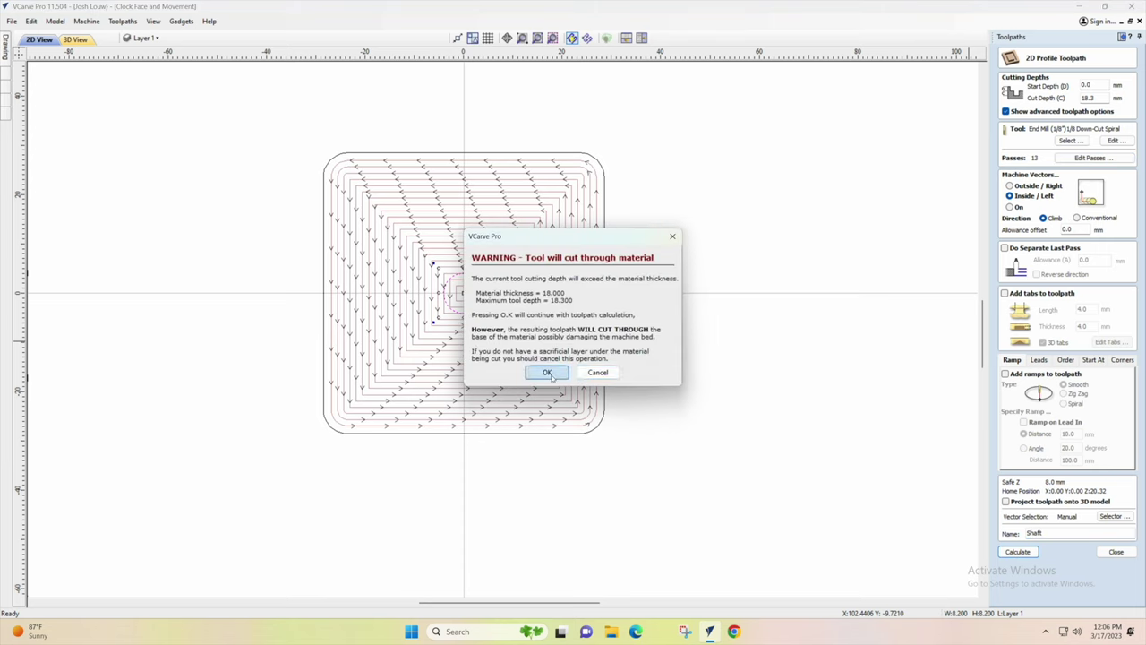
click(550, 375)
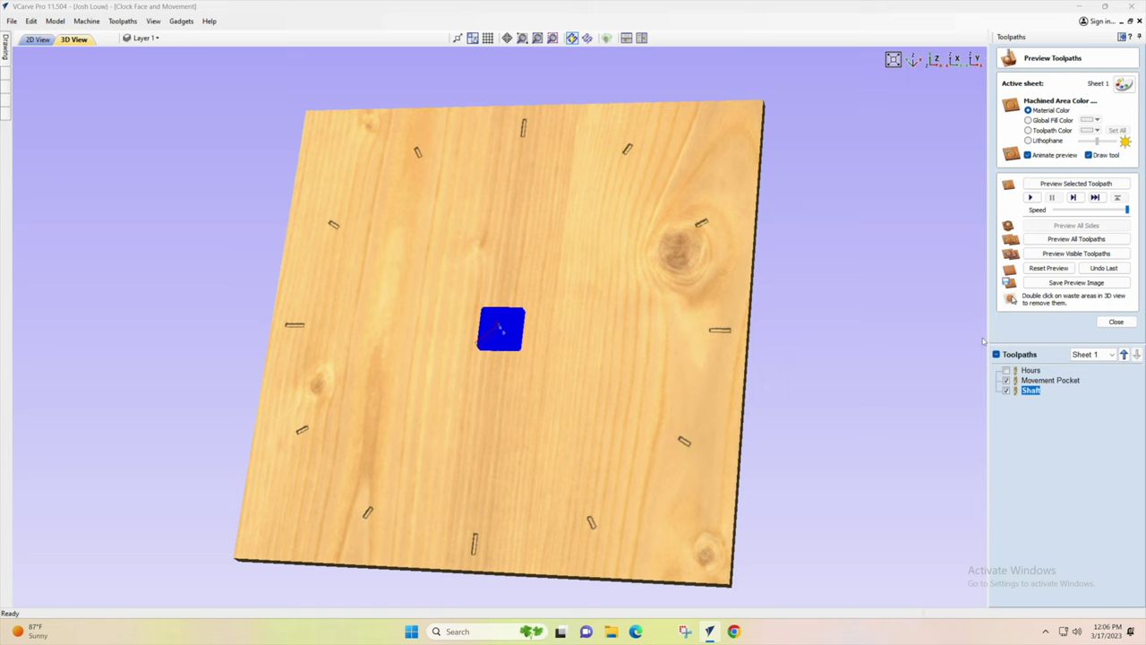
- Preview all toolpaths and inspect the movement pocket and shaft hole in 3D
click(1093, 239)
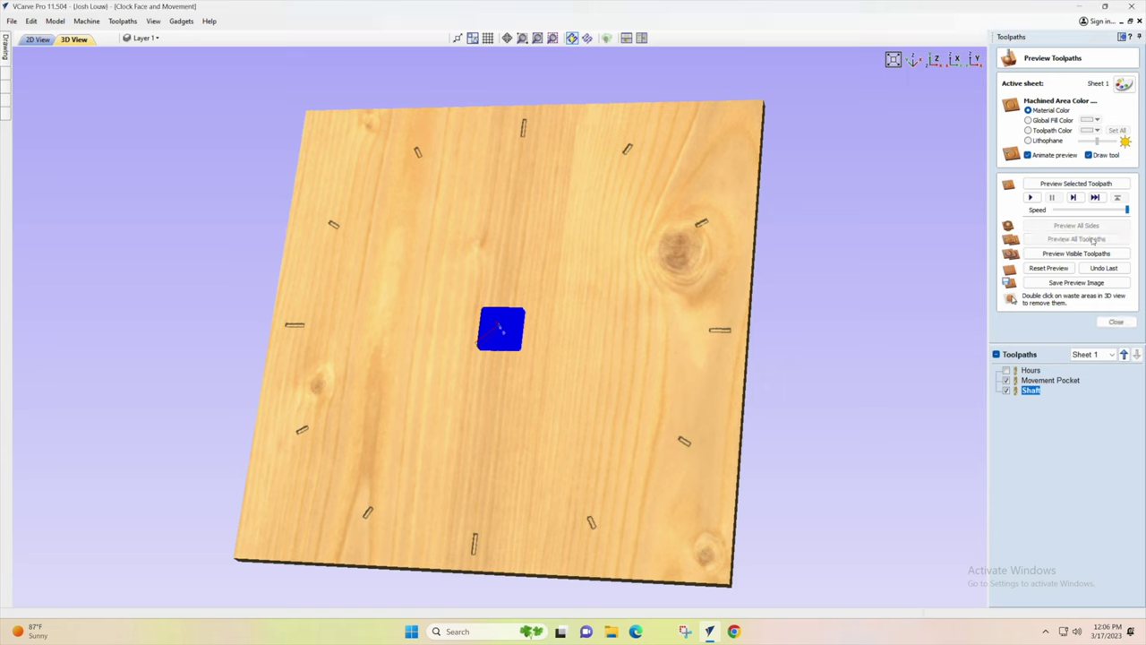
scroll(508, 338, up, 5)
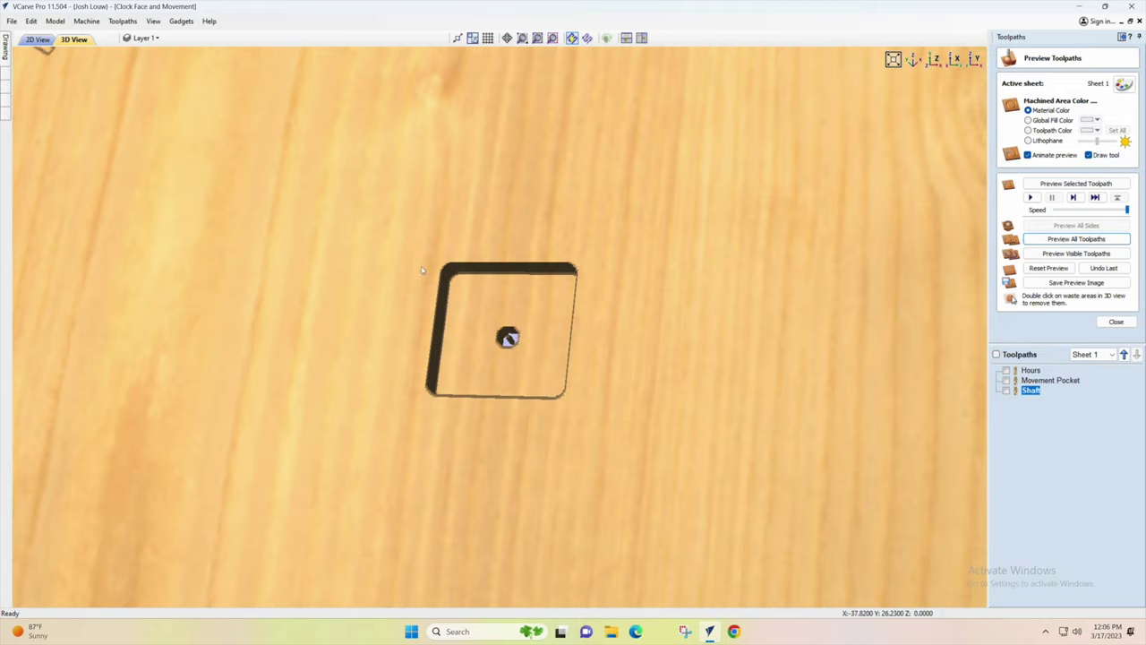
scroll(545, 377, down, 6)
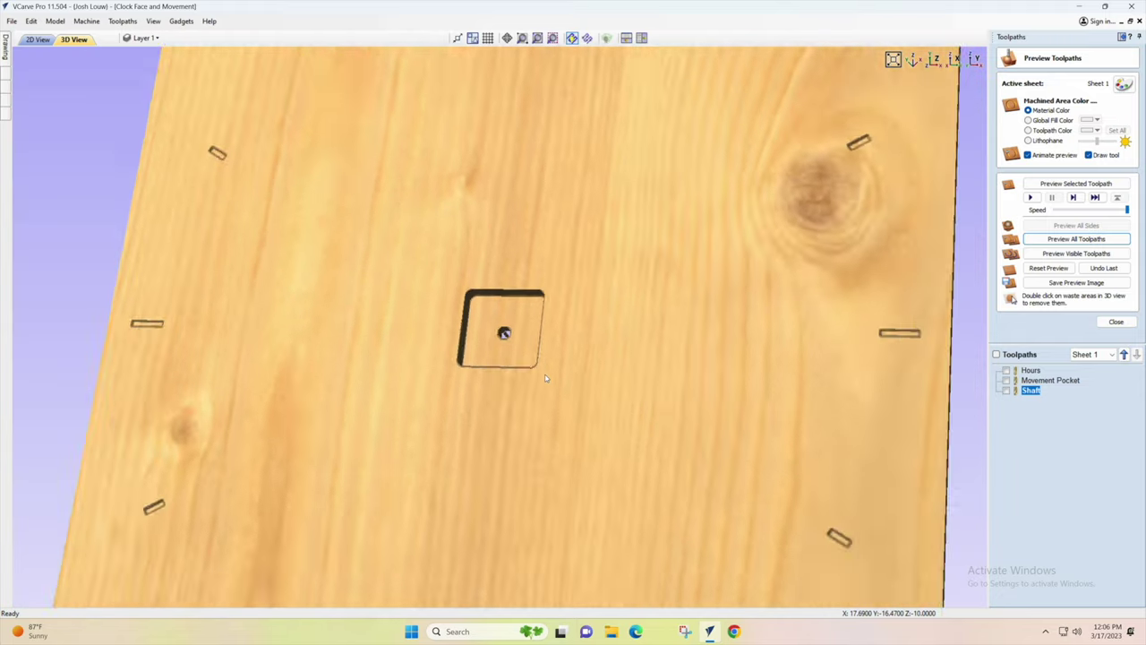
drag(564, 397, 791, 205)
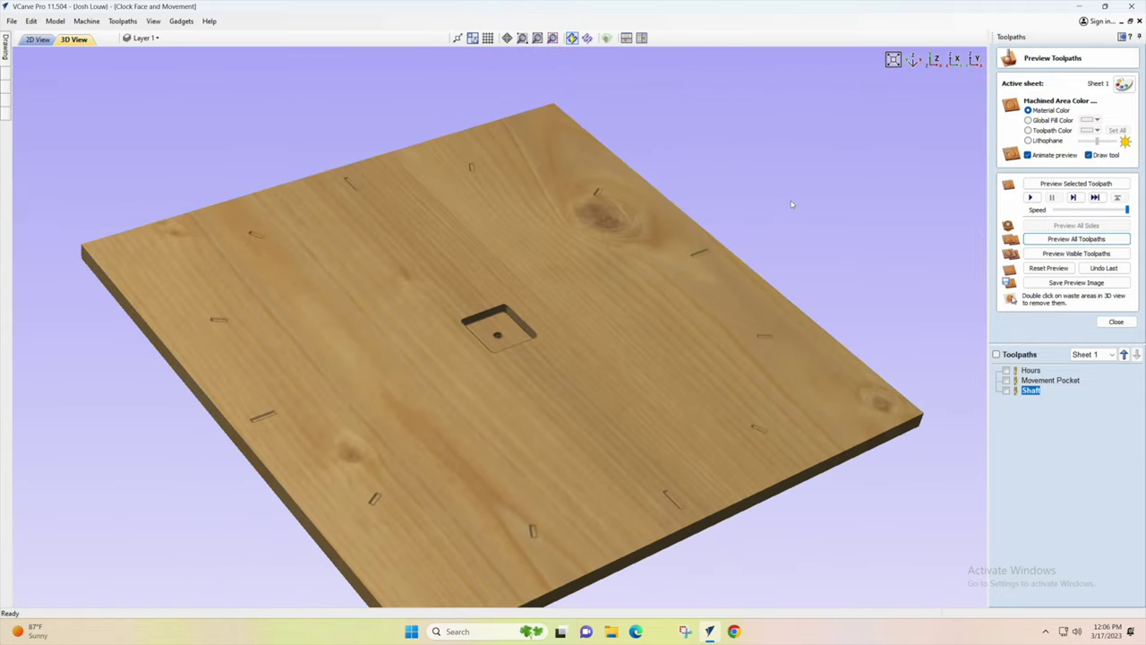
click(1110, 323)
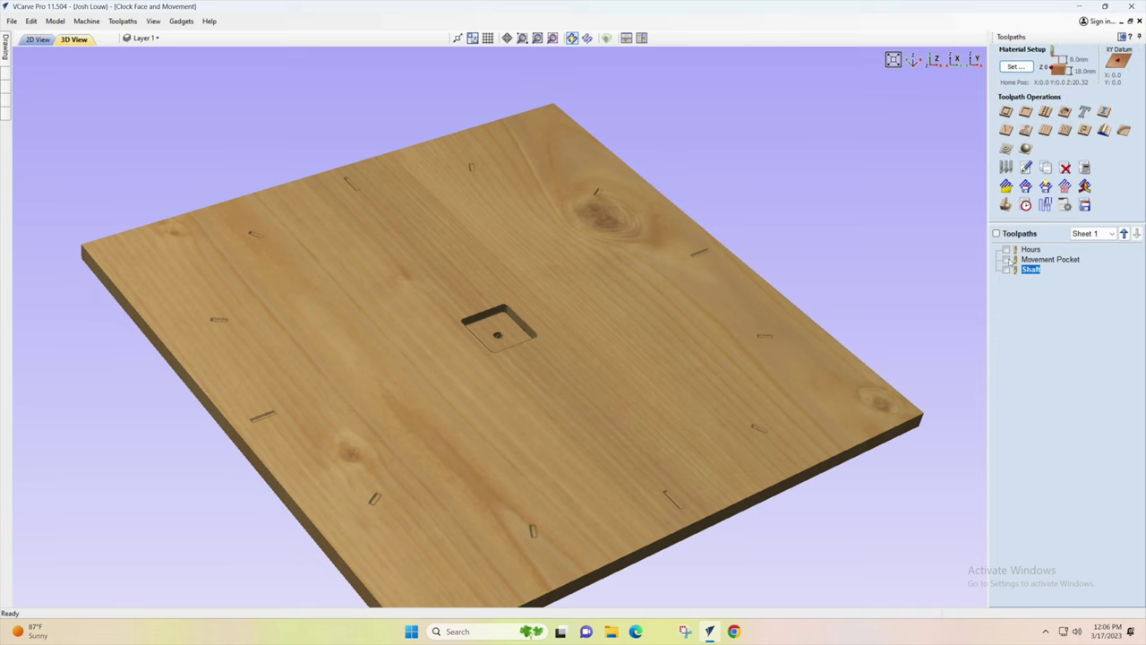
- Merge the Movement Pocket and Shaft toolpaths into one toolpath named Movement
click(1006, 260)
click(1007, 270)
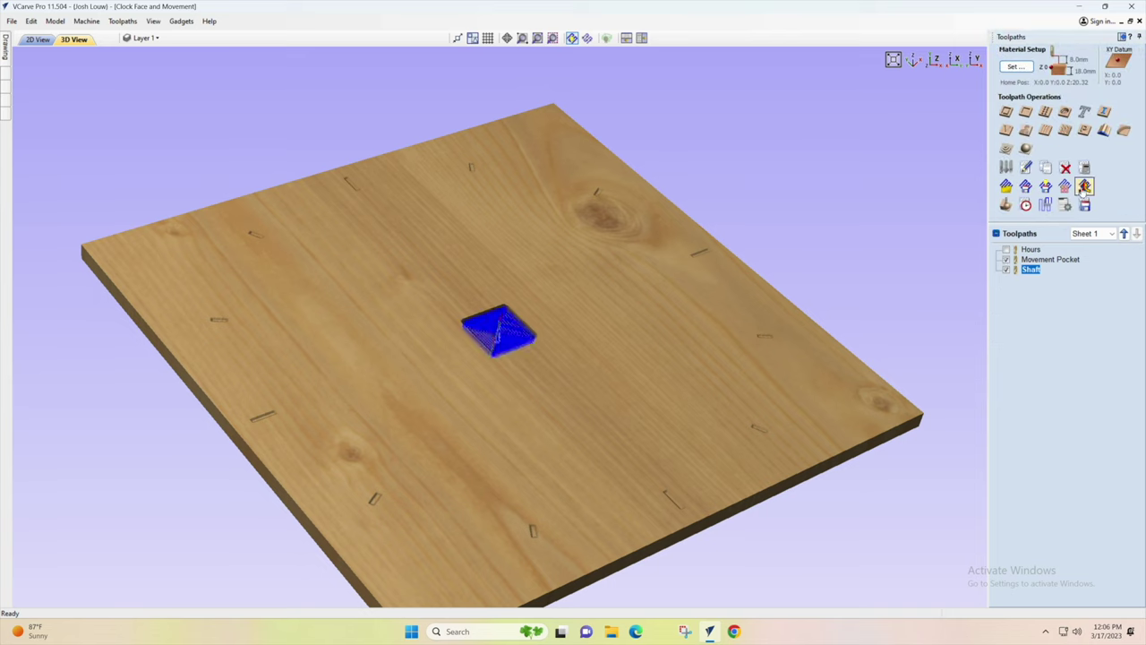
click(1083, 186)
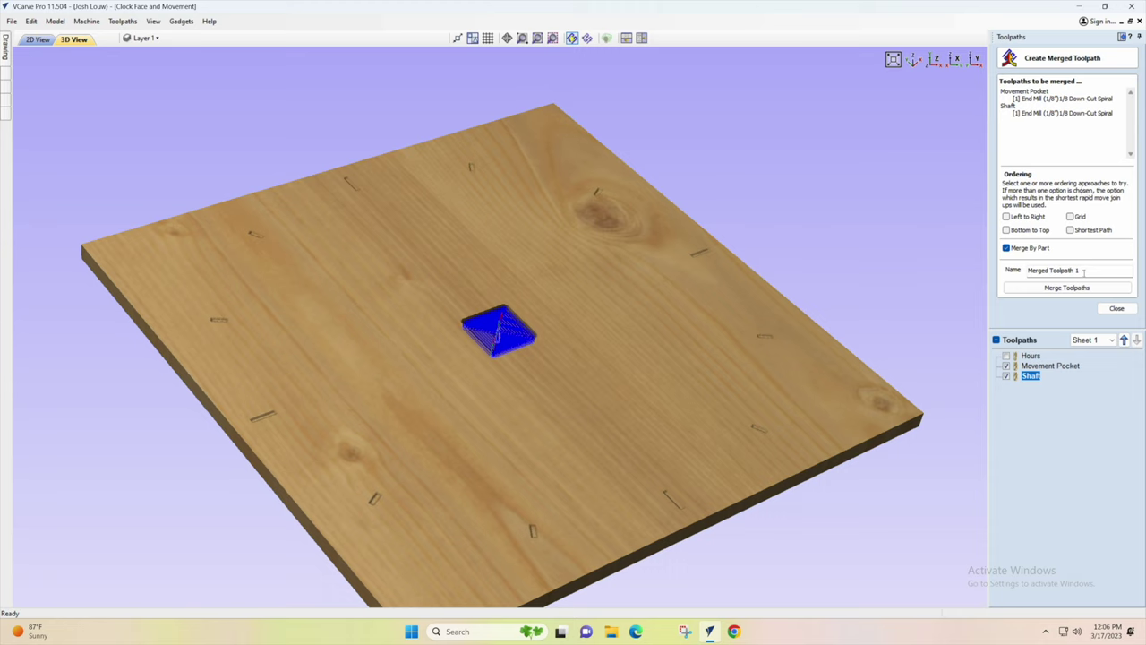
drag(1081, 271, 1010, 271)
text(Movement)
click(1039, 288)
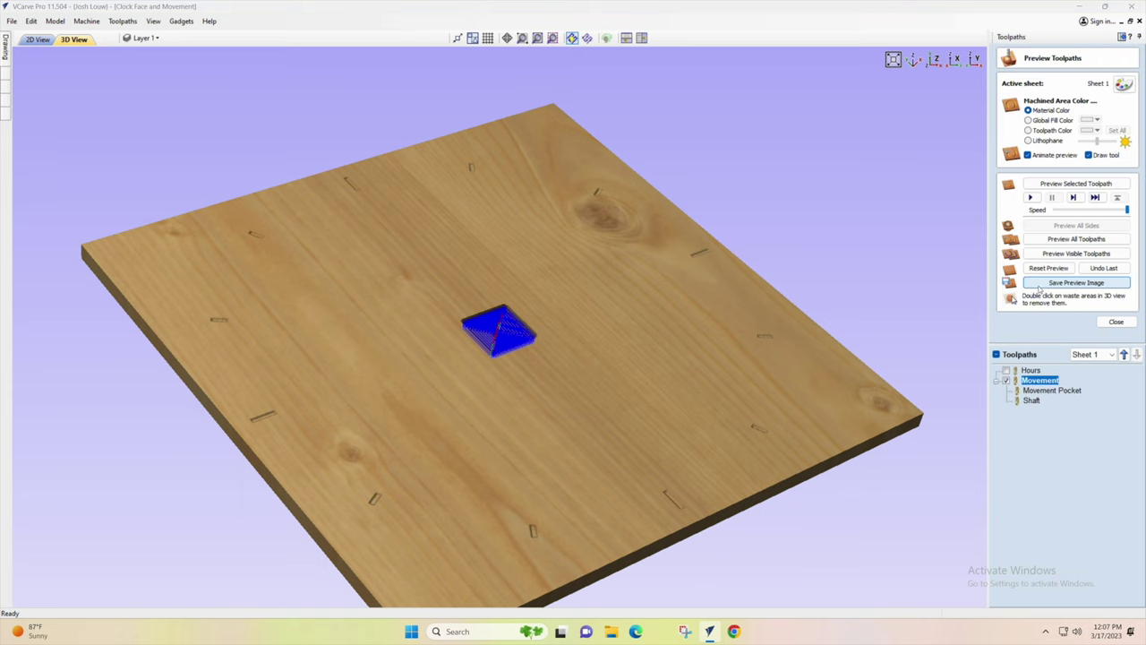
click(1124, 322)
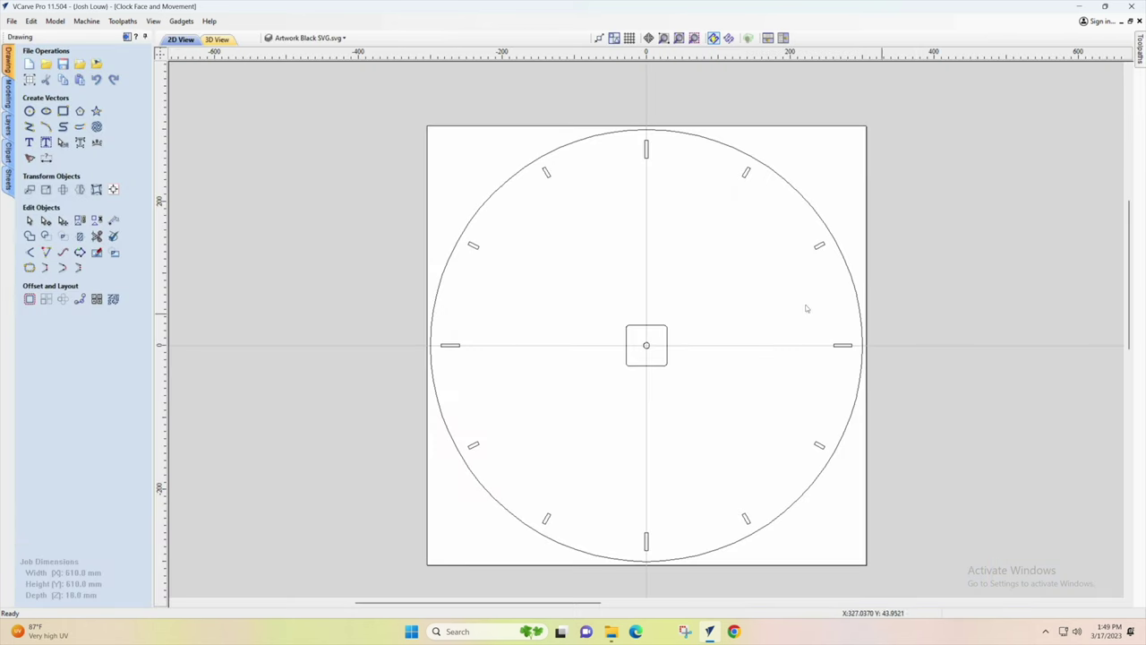
- Import the vector file Artwork Black SVG into the clock face drawing
click(12, 21)
mouse_move(36, 171)
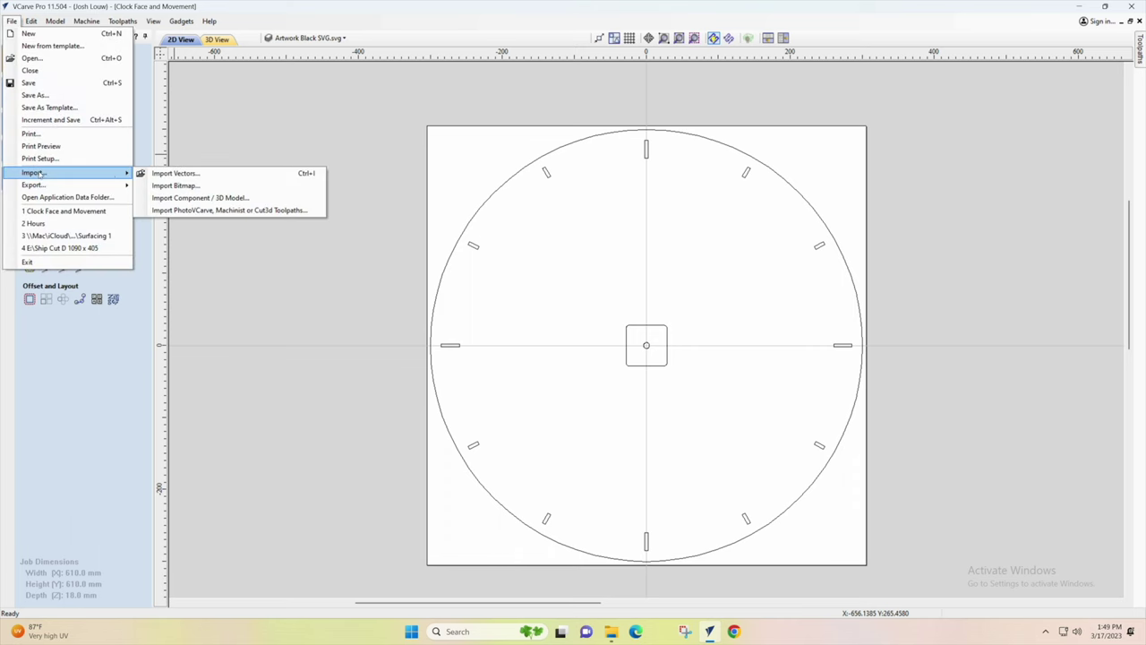
click(143, 175)
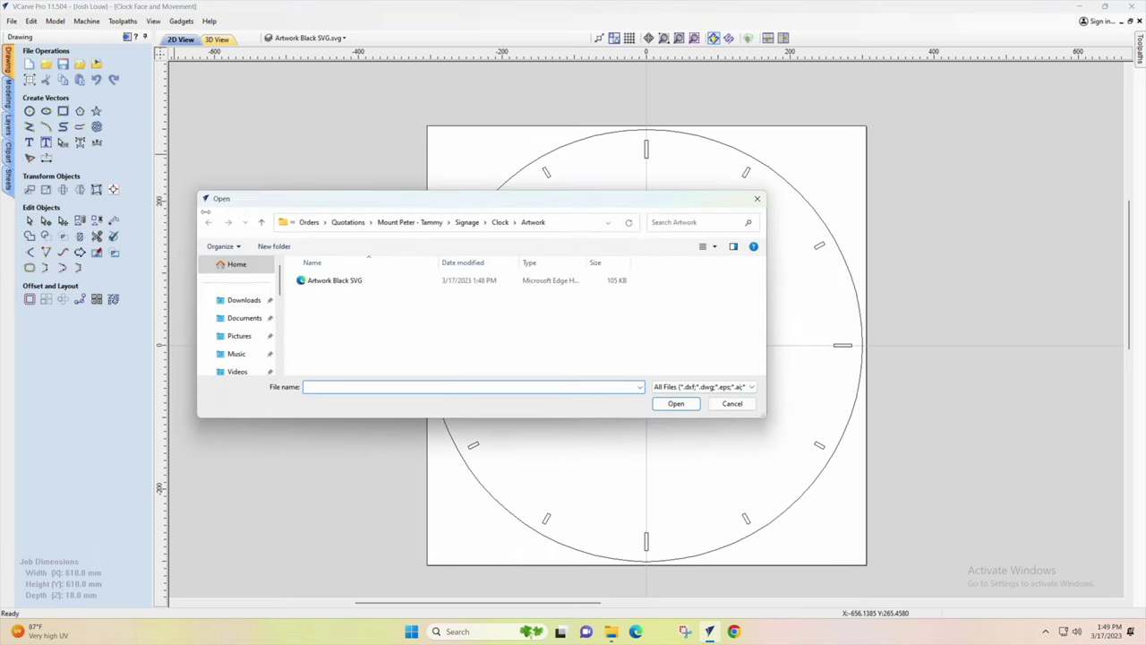
click(362, 282)
click(676, 402)
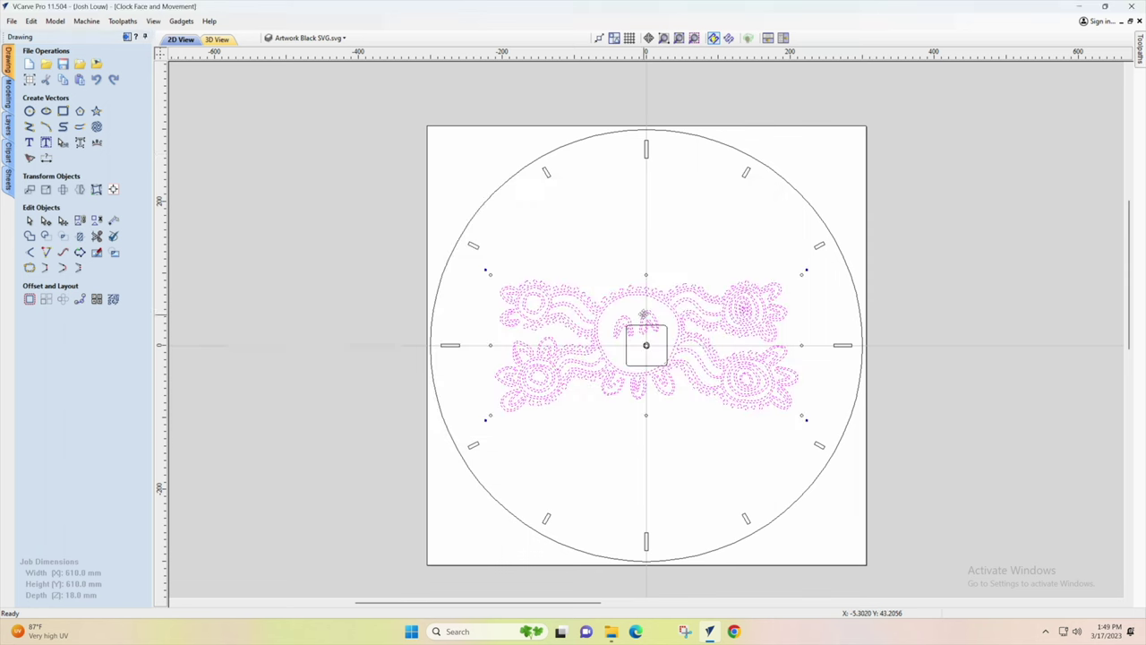
- Move the imported artwork into the lower half of the clock face and resize it to about 409 by 183 mm
drag(645, 310, 648, 400)
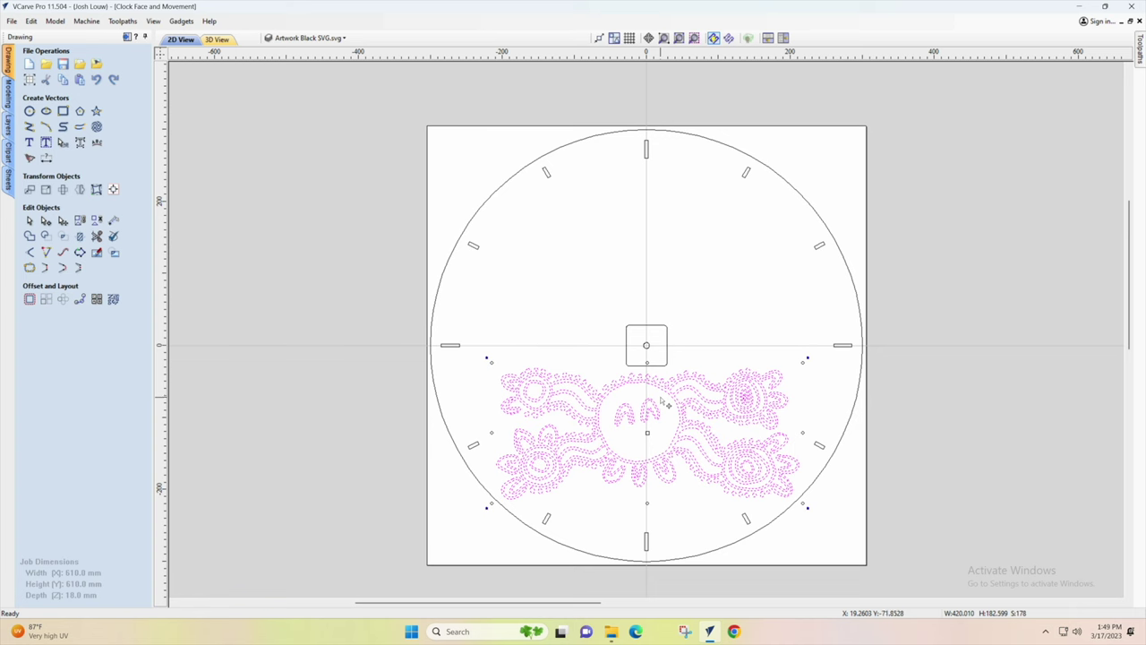
click(791, 368)
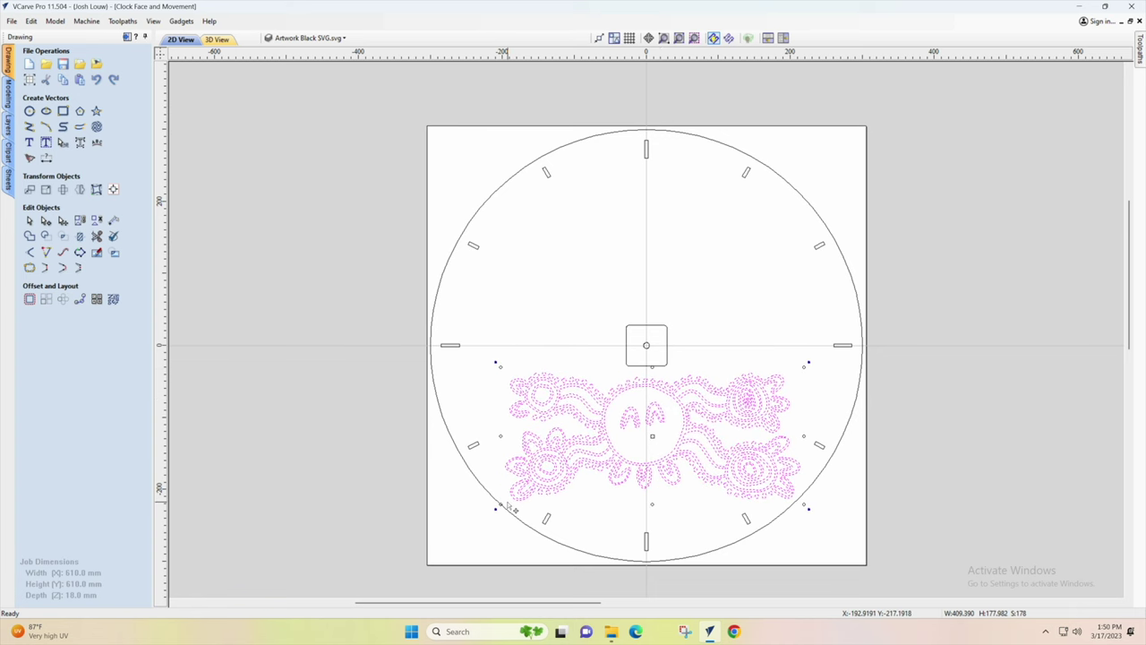
drag(508, 505, 510, 510)
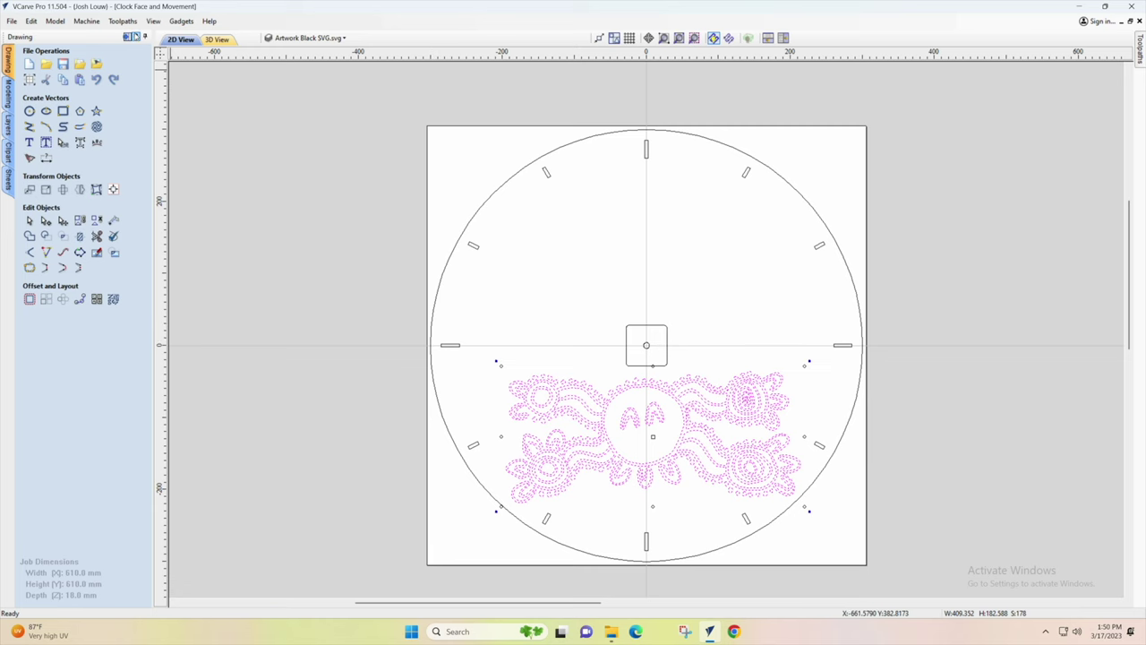
- Calculate a V-Carve / Engraving toolpath named Art Carve for the selected artwork vectors
click(127, 38)
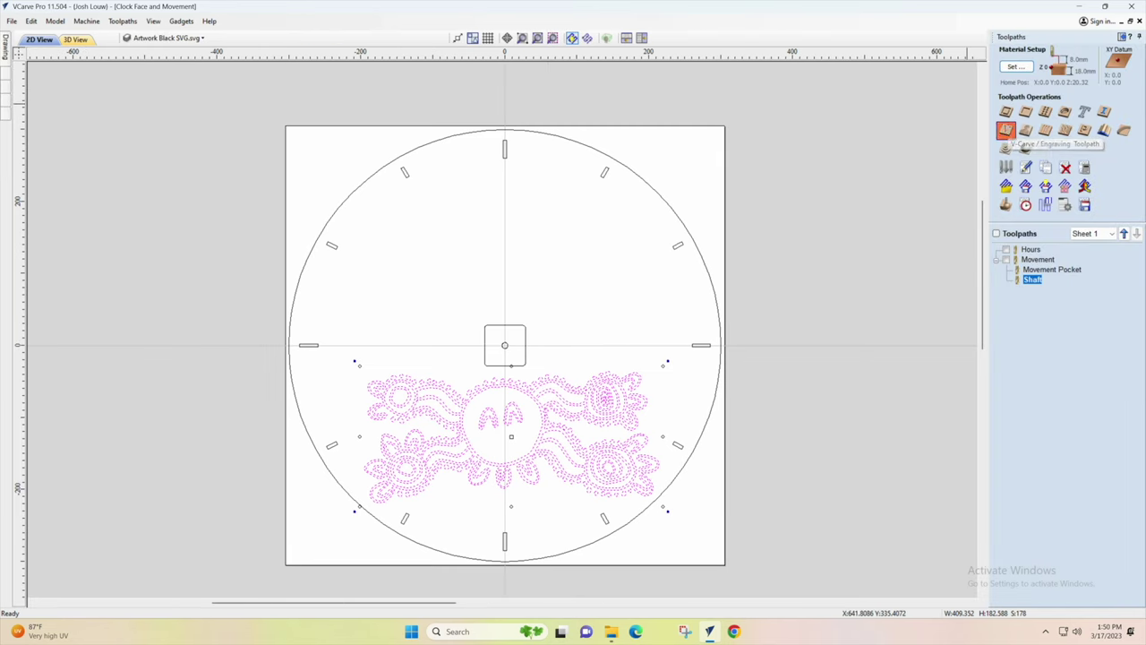
click(1006, 129)
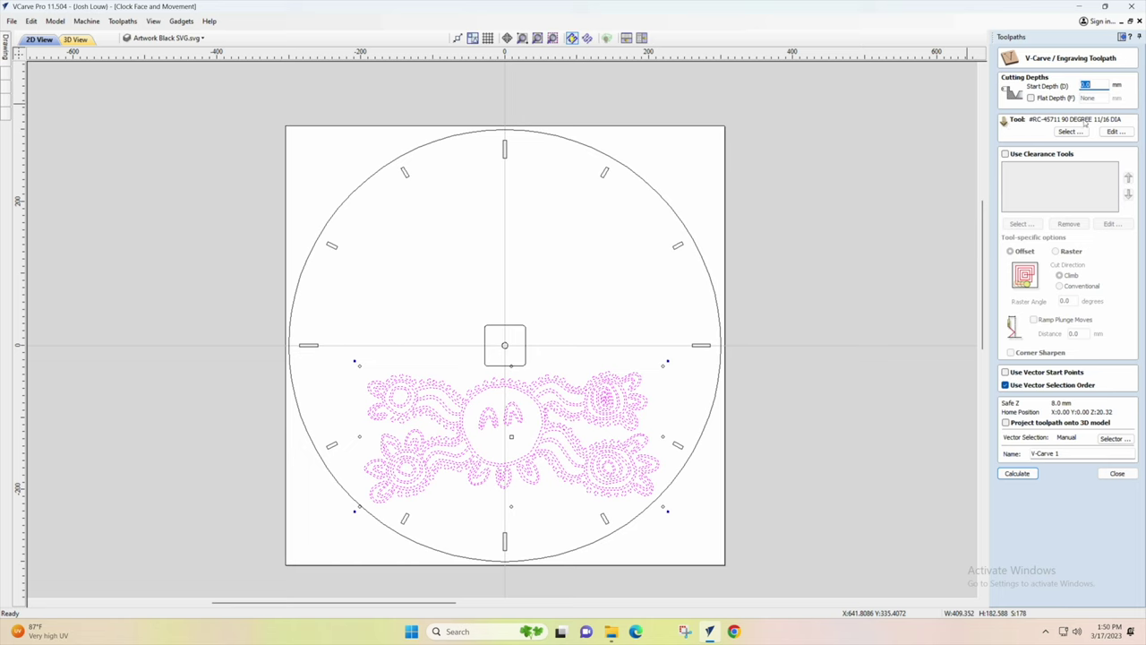
drag(1064, 452, 1022, 457)
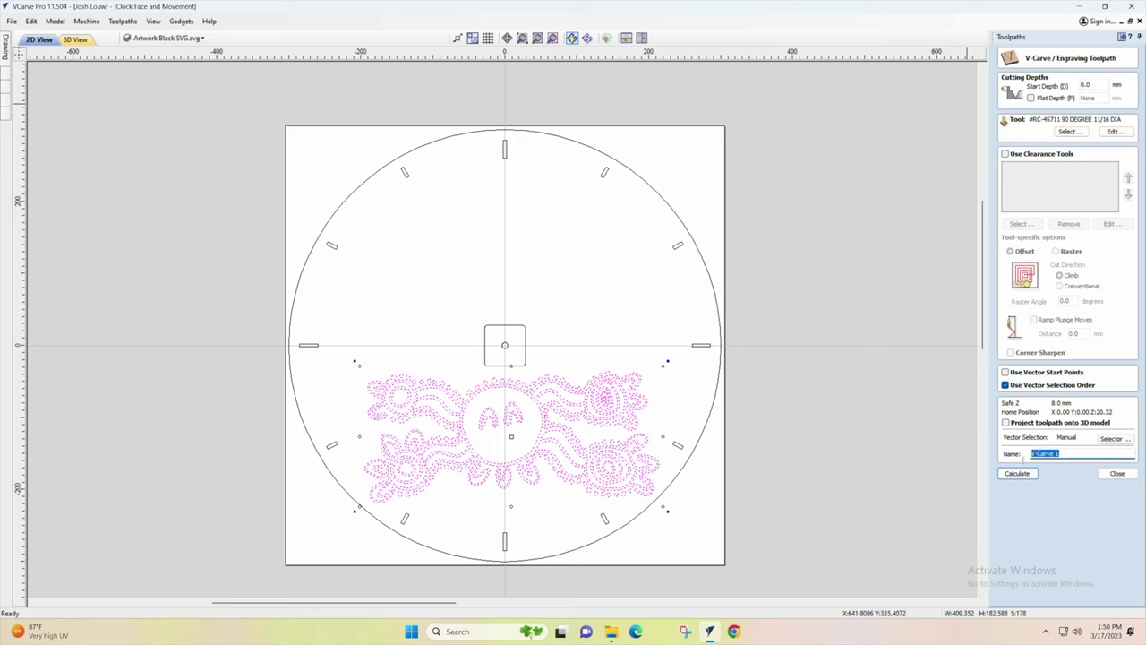
text(Art)
click(1036, 478)
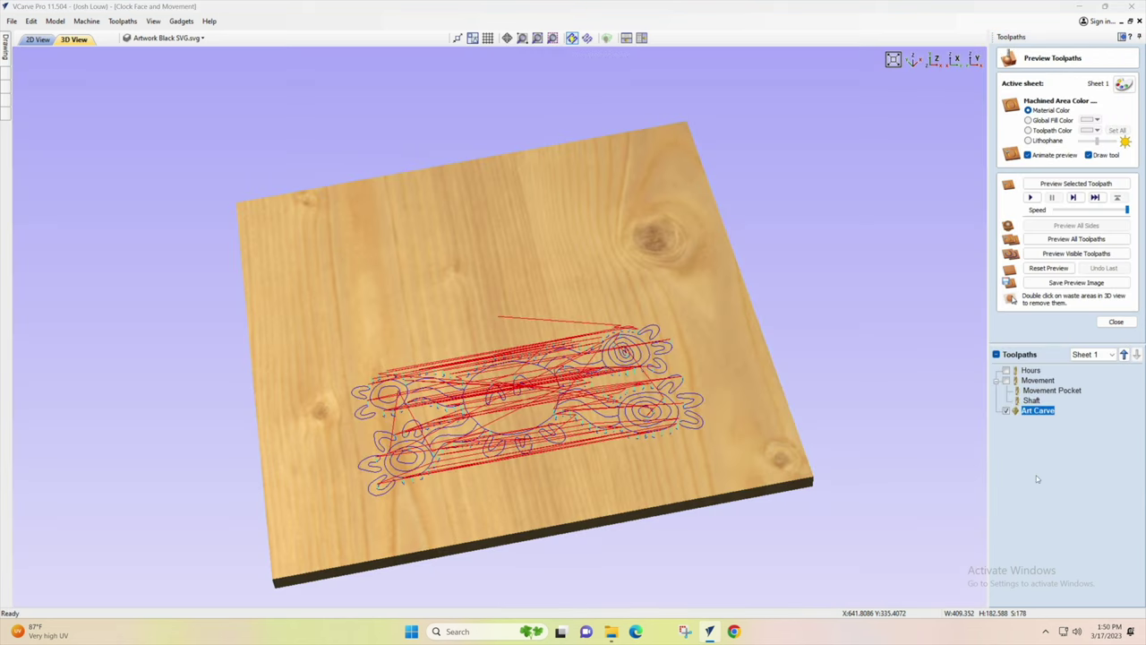
- Preview all toolpaths and examine the carved artwork up close in 3D
click(1048, 240)
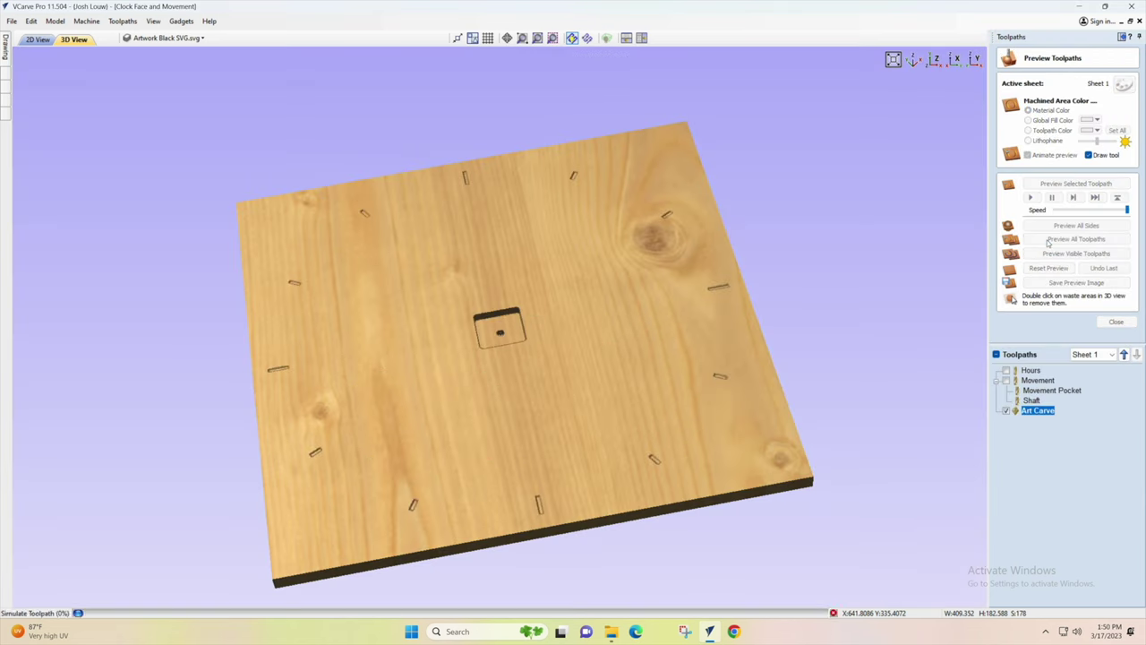
drag(649, 310, 582, 425)
scroll(582, 427, up, 2)
scroll(582, 427, up, 1)
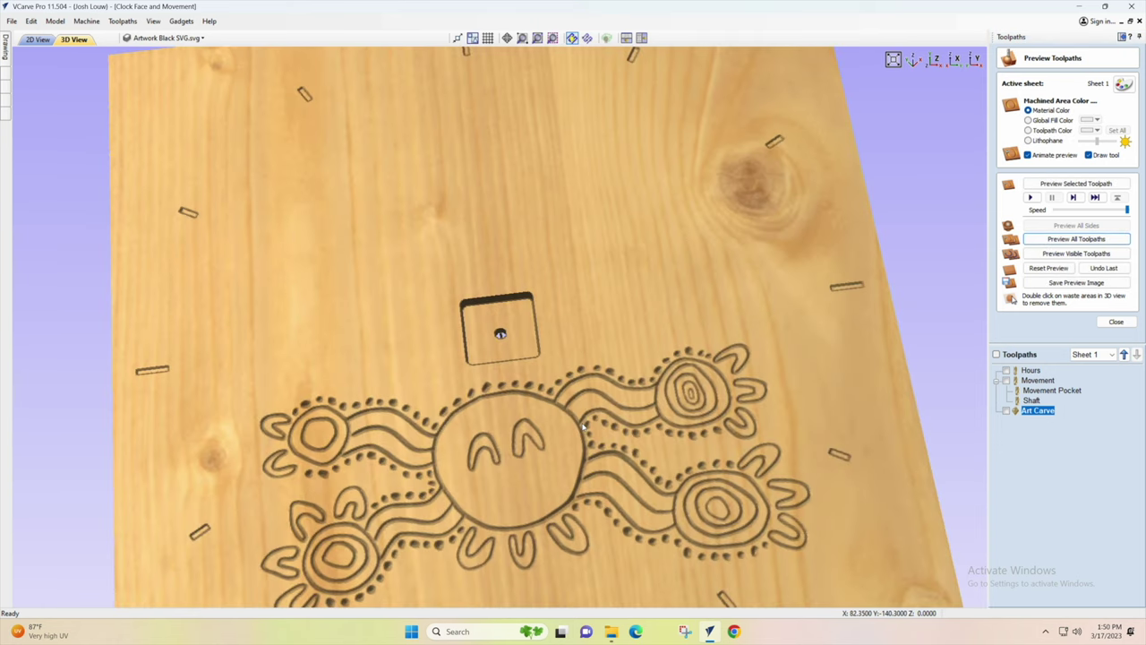
scroll(582, 428, down, 4)
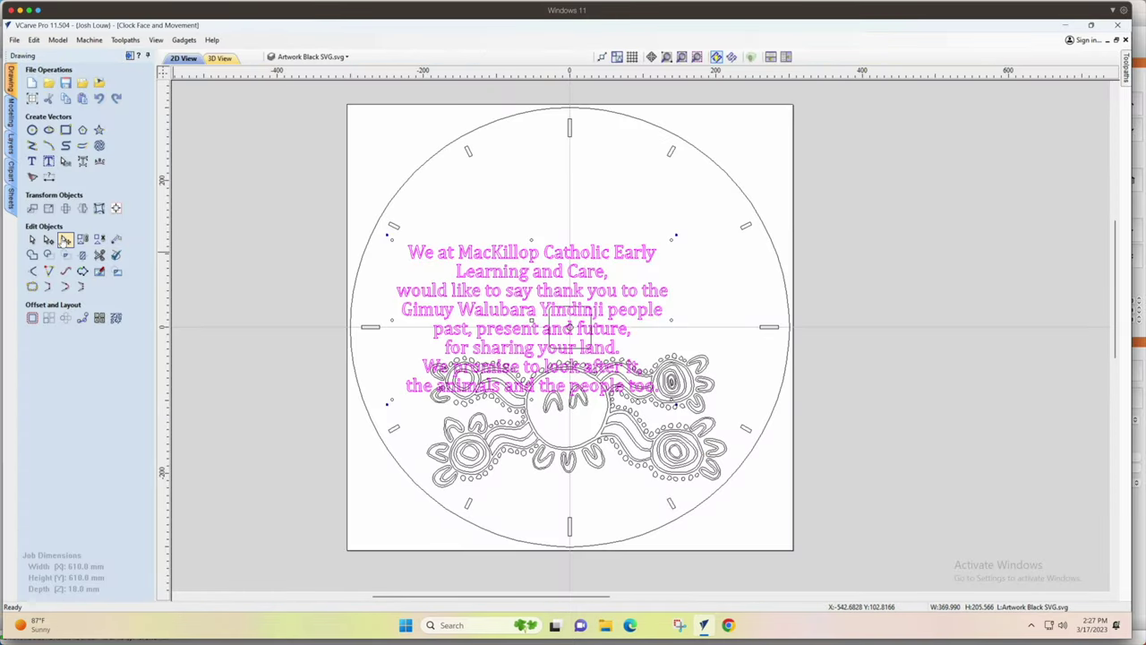
- Move the acknowledgement text into the clock face's upper half, centre it horizontally on the material and nudge it slightly upward
drag(491, 250, 539, 175)
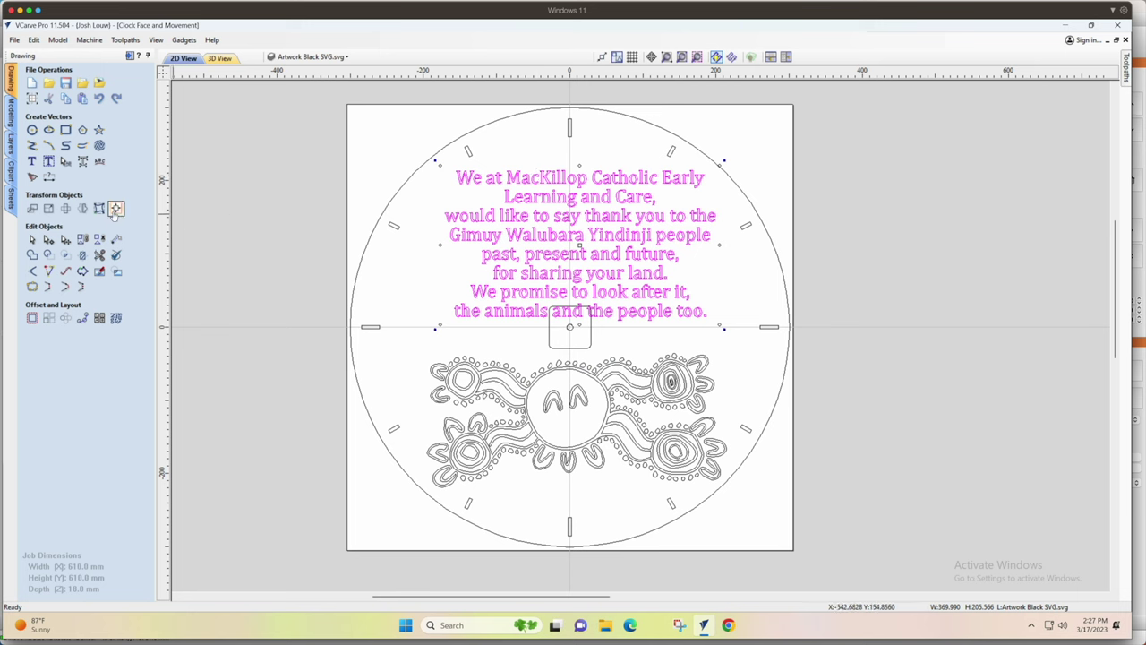
click(116, 209)
click(58, 114)
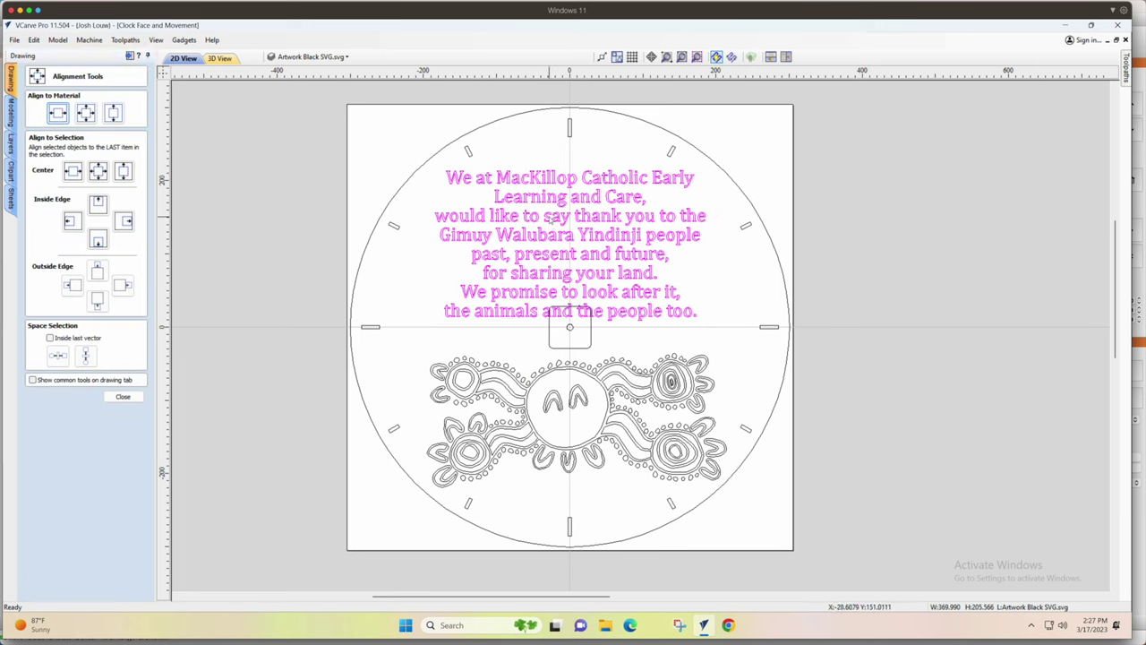
key(Up)
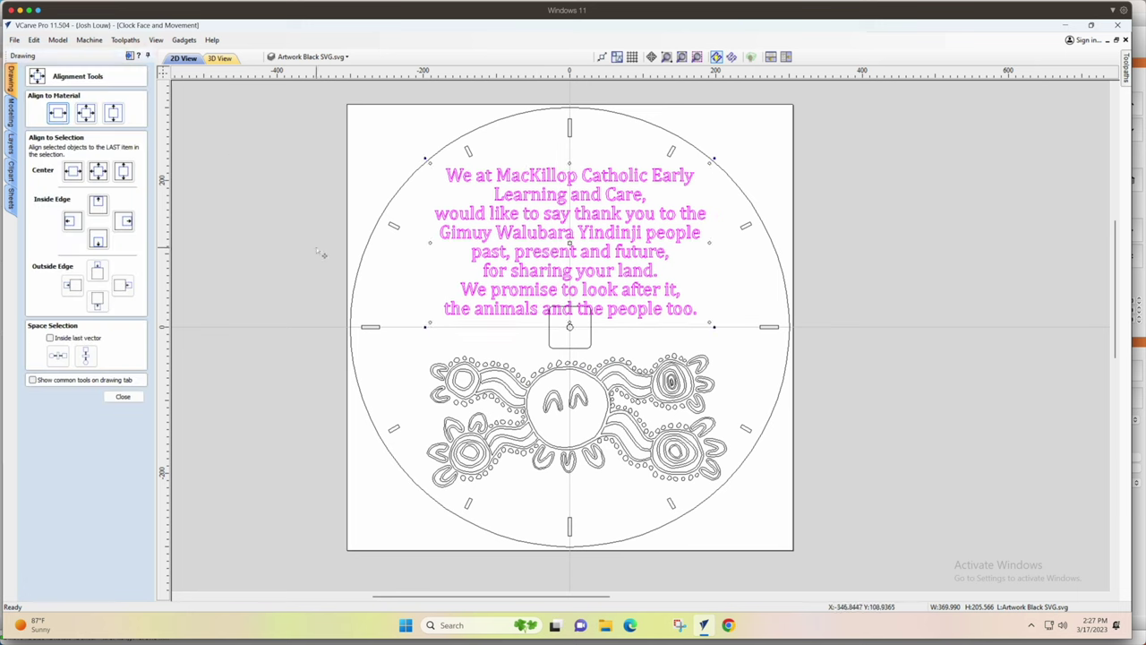
click(123, 396)
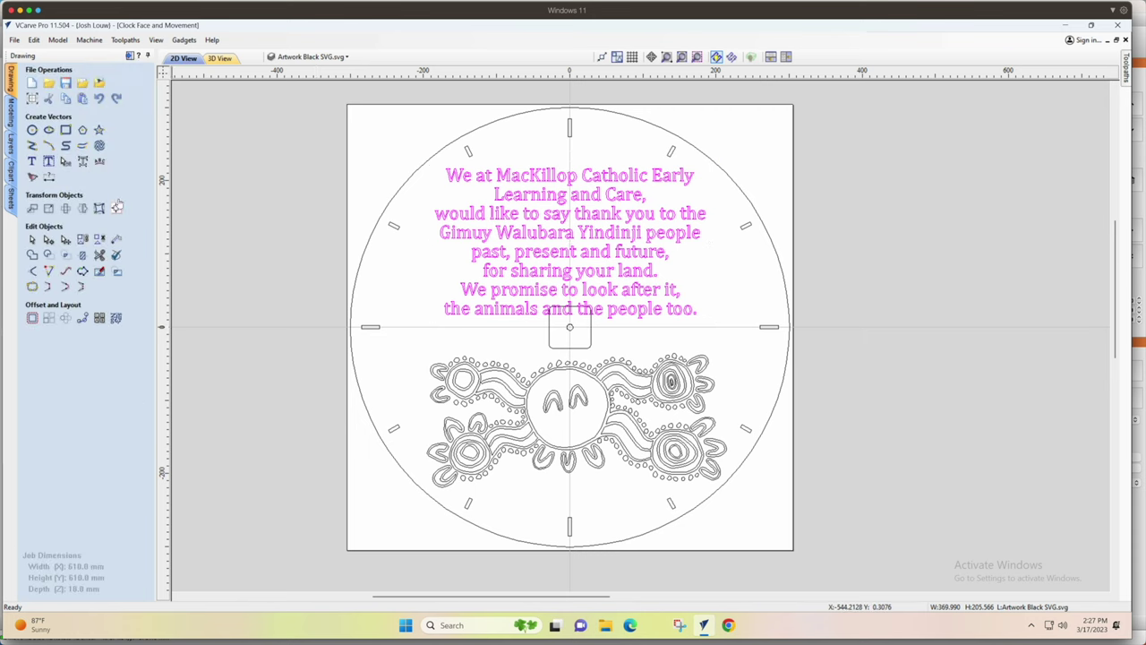
- Calculate a V-Carve / Engraving toolpath named Words VCarve for the selected acknowledgement text
click(128, 57)
click(994, 149)
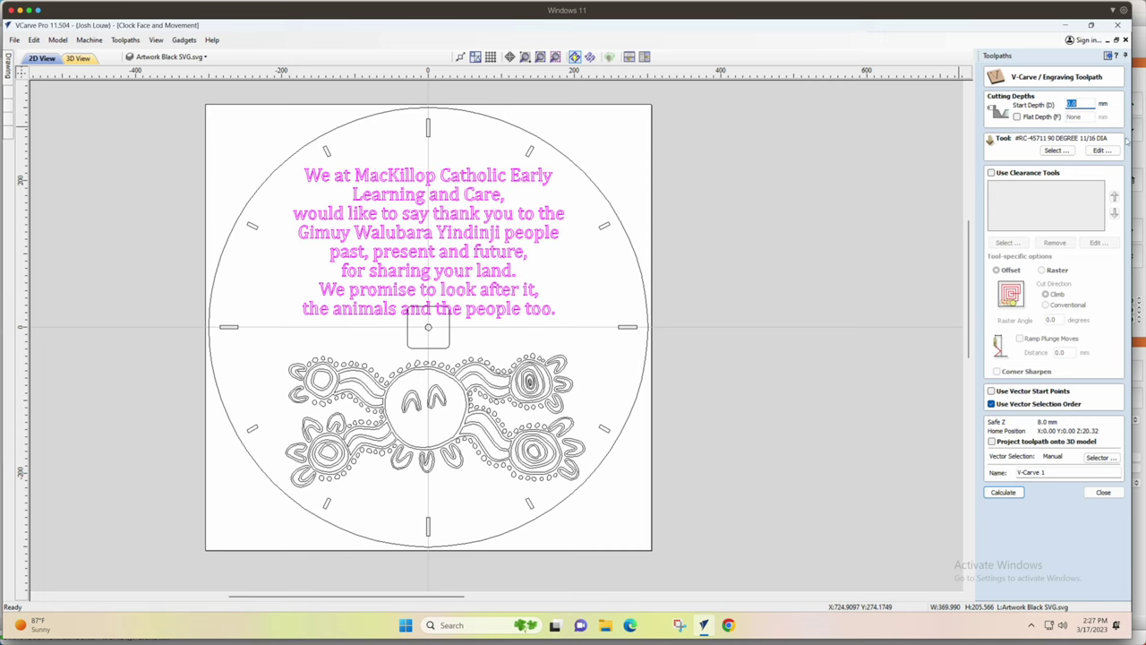
drag(1048, 470, 1006, 475)
text(Words)
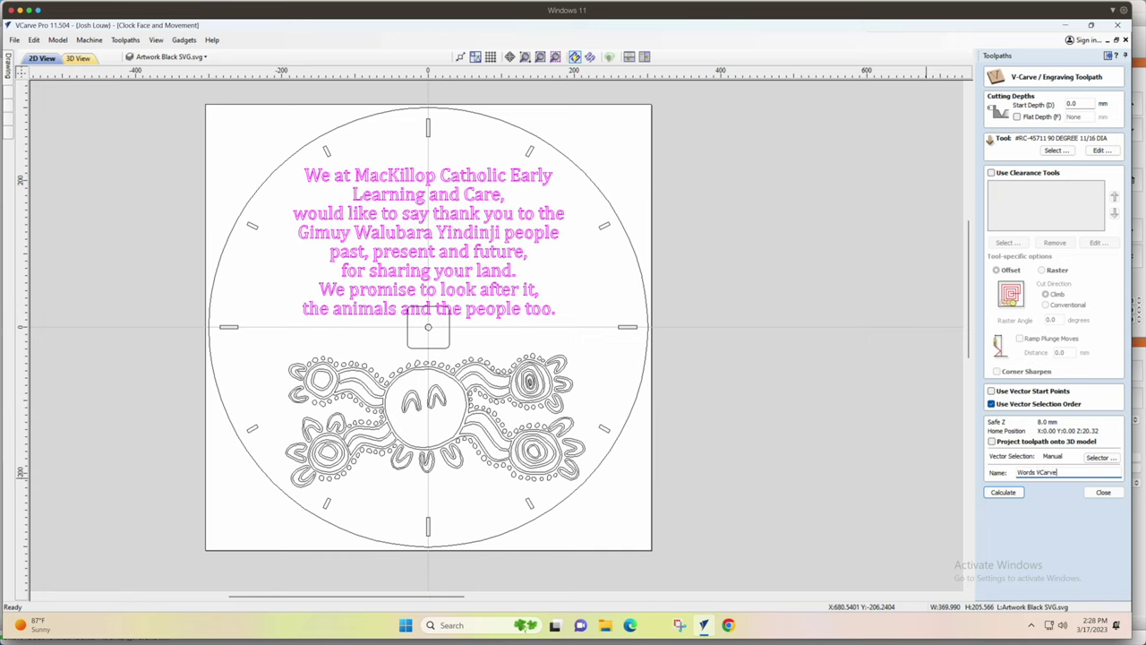
click(996, 494)
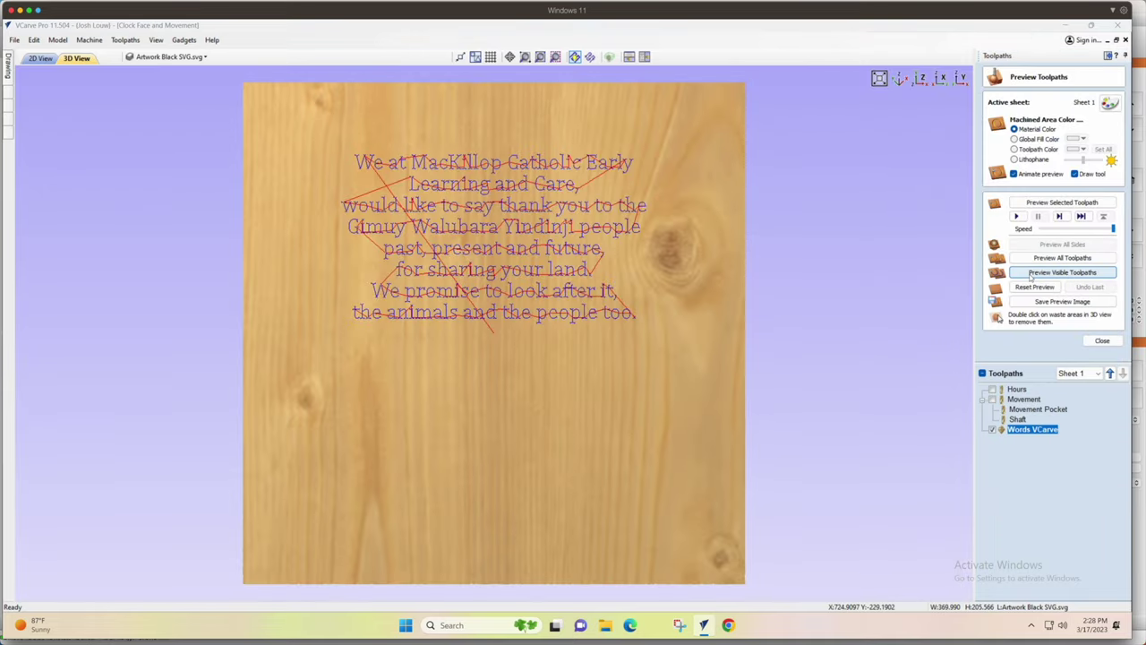
- Preview all toolpaths and inspect the carved lettering around the movement pocket from an angled 3D view
click(1039, 259)
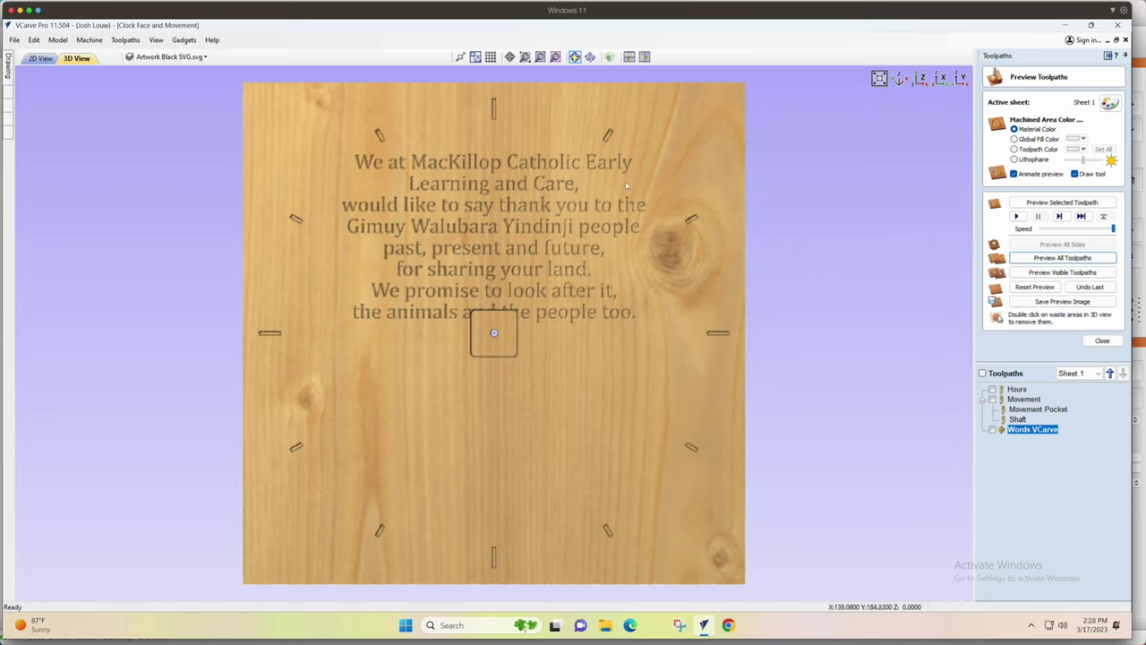
drag(441, 357, 591, 268)
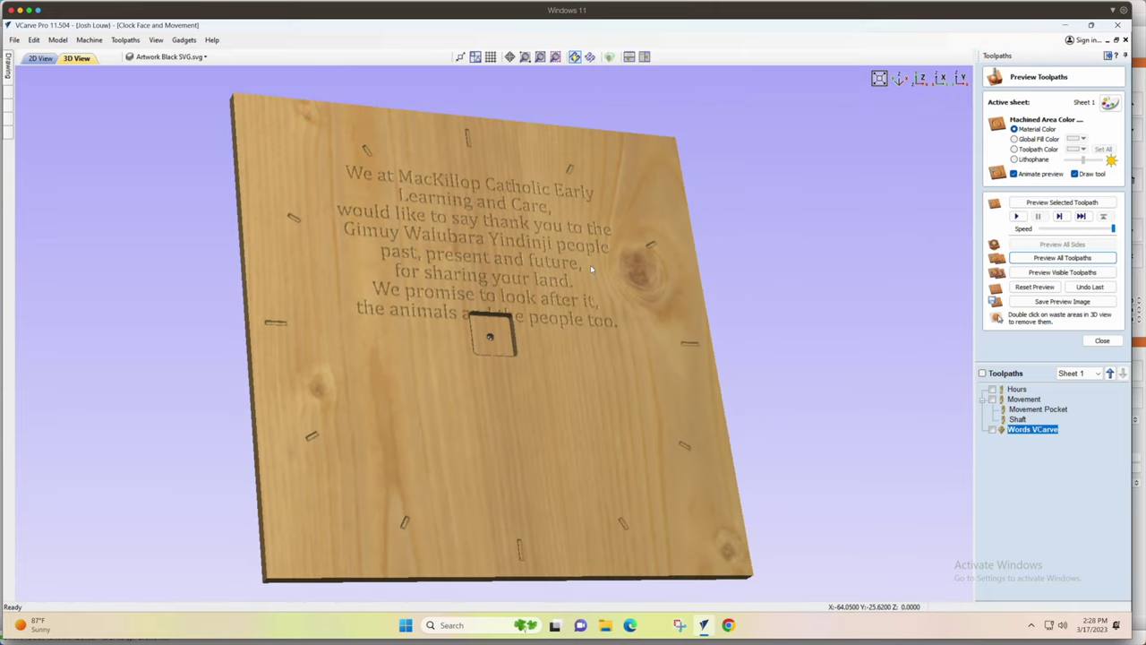